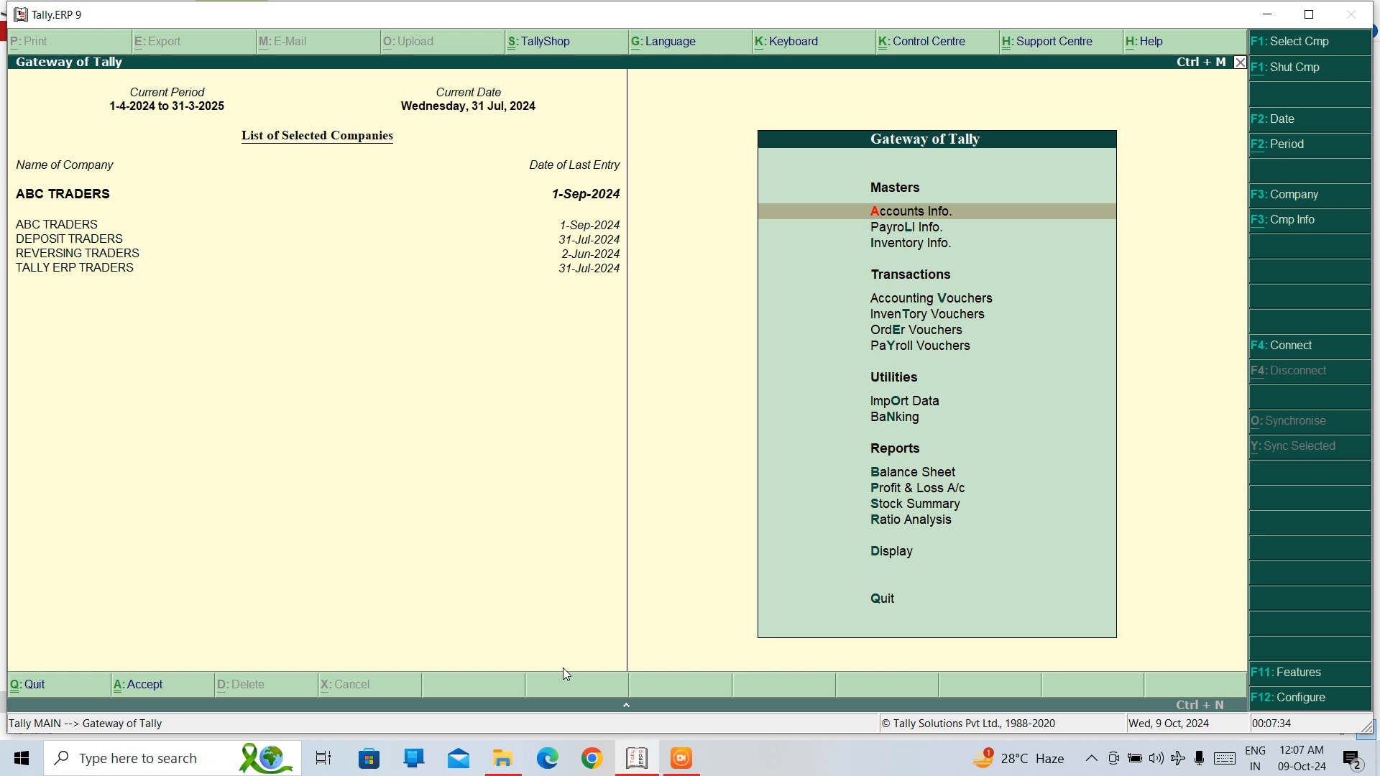
# Open the recent TALLY ERP 9 NOTES document in Word 2013 at the last reading position and dismiss the activation wizard.
pyautogui.click(158, 759)
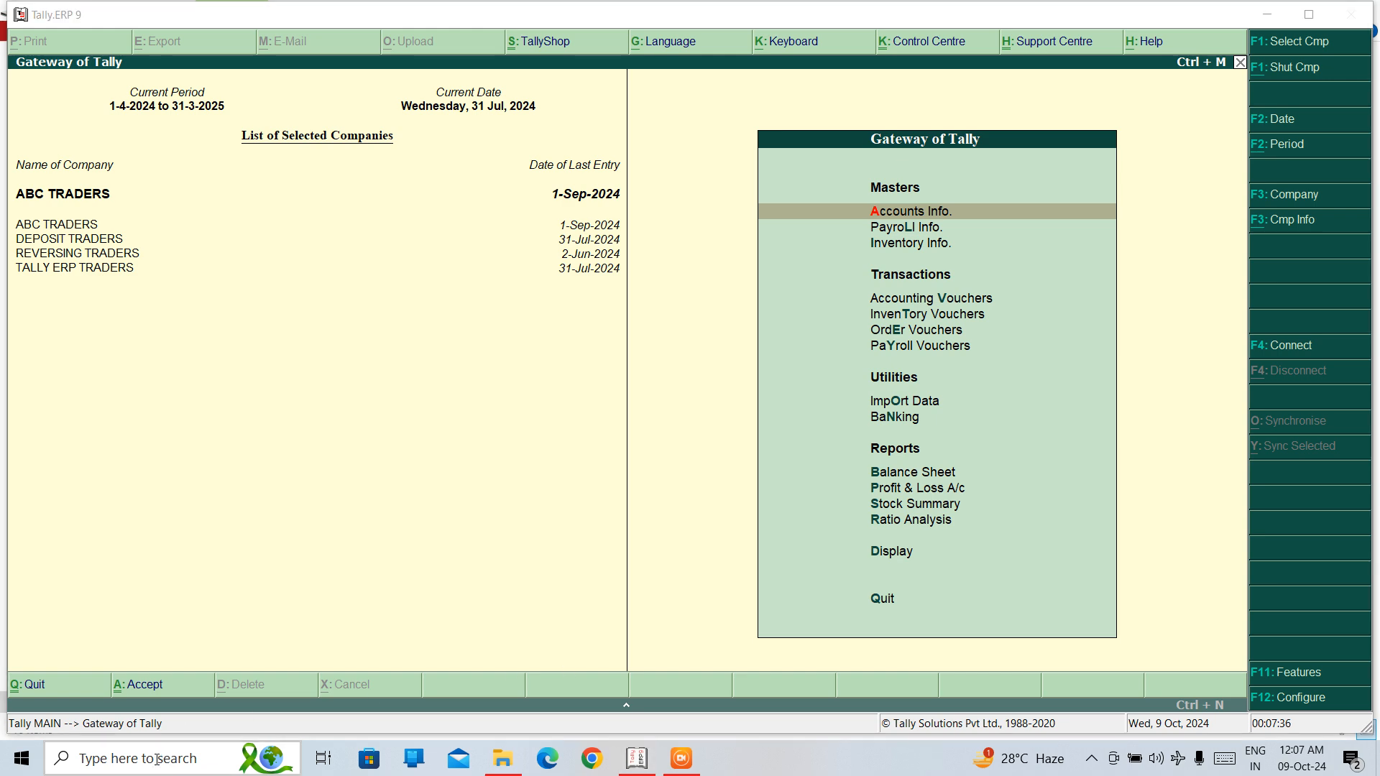
pyautogui.write('WOR')
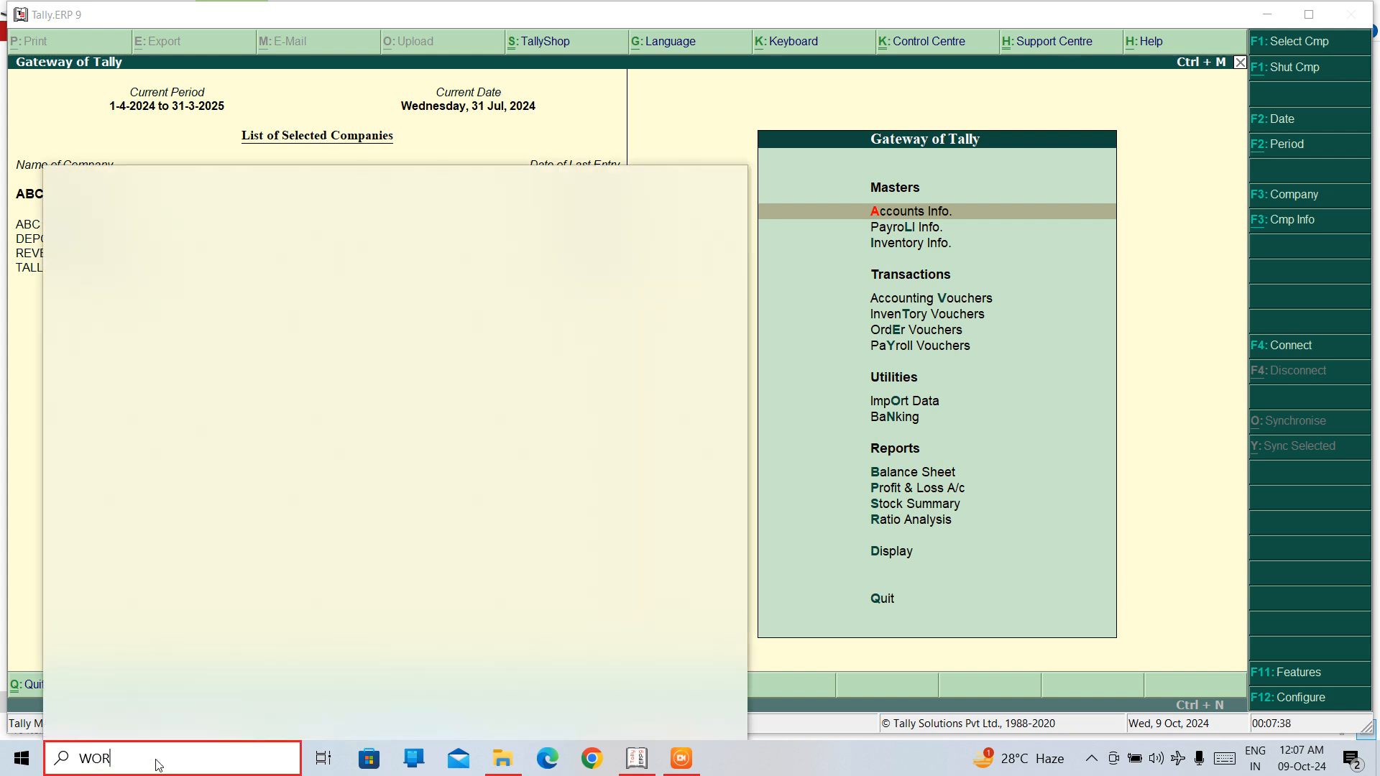
pyautogui.write('D')
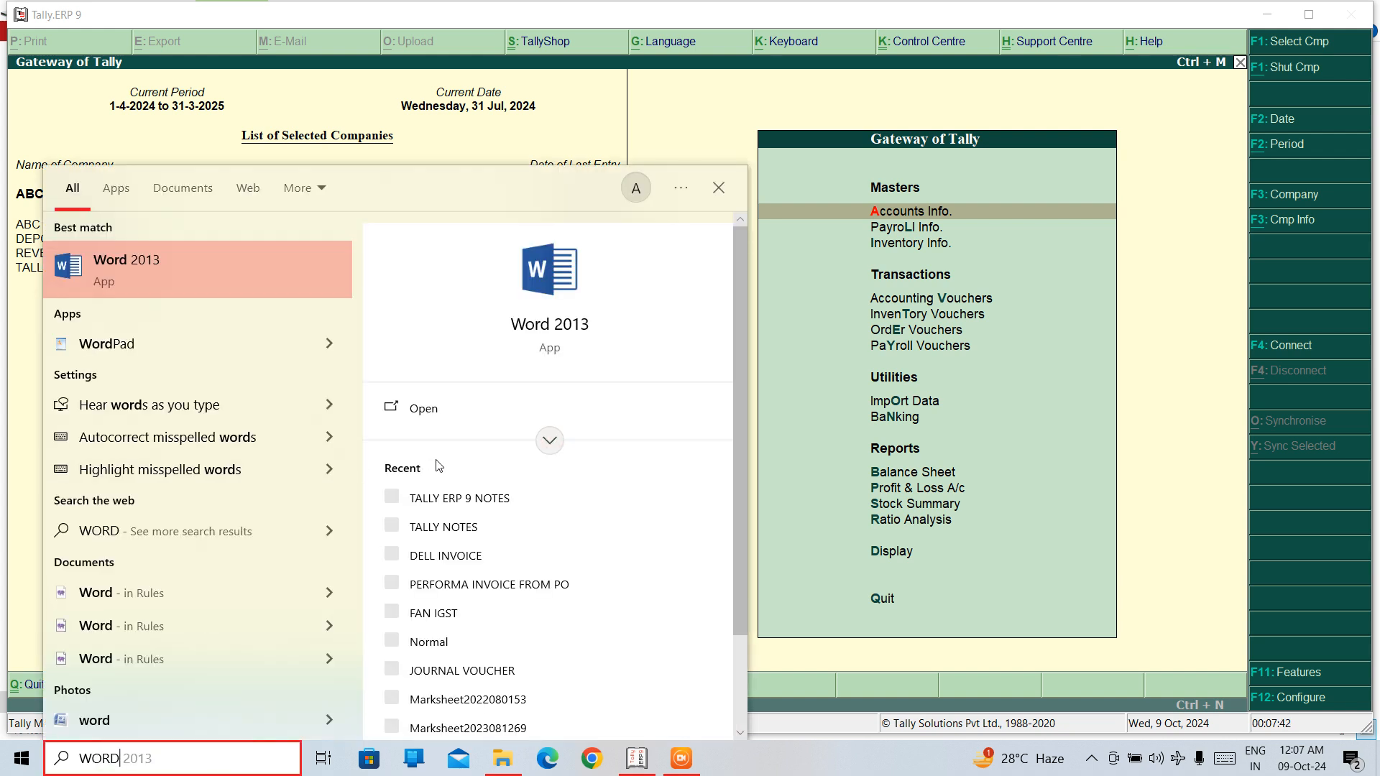
pyautogui.click(441, 499)
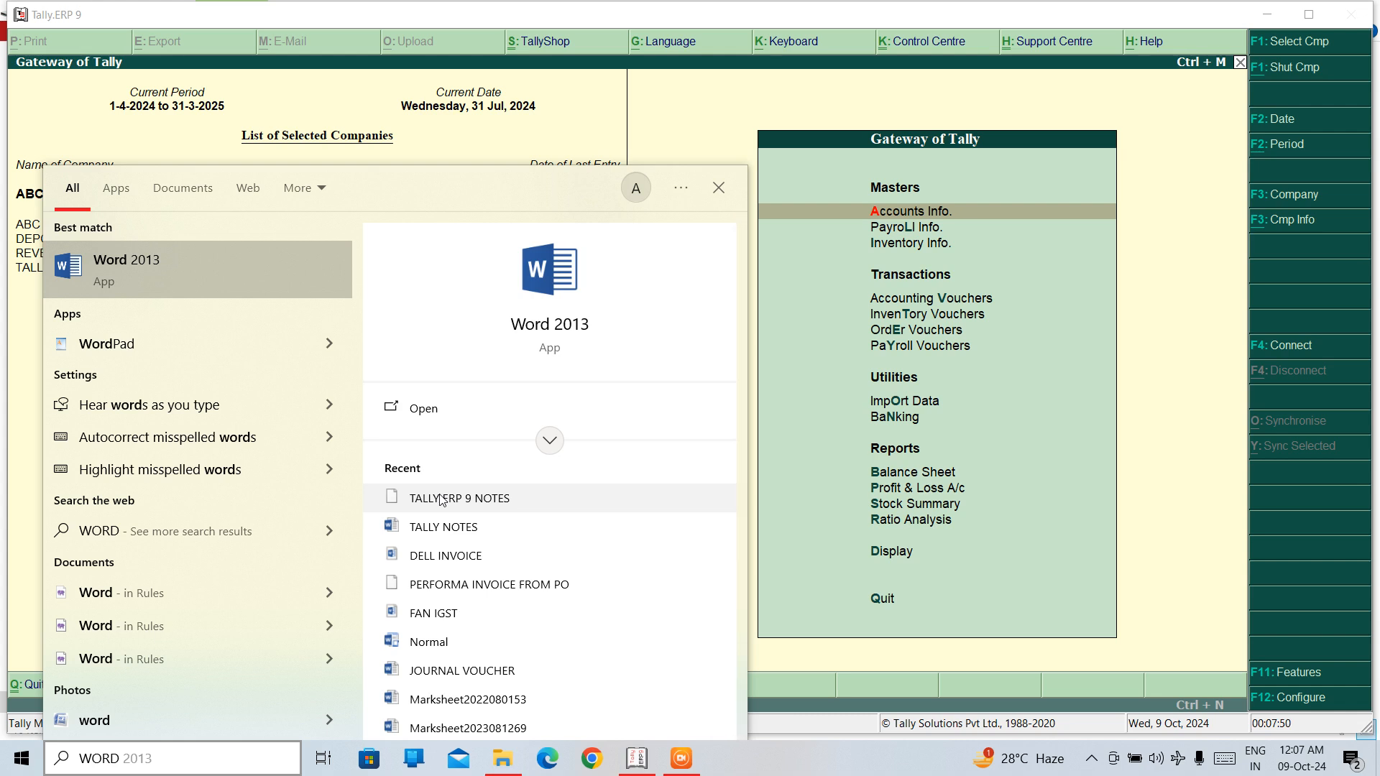
pyautogui.click(441, 498)
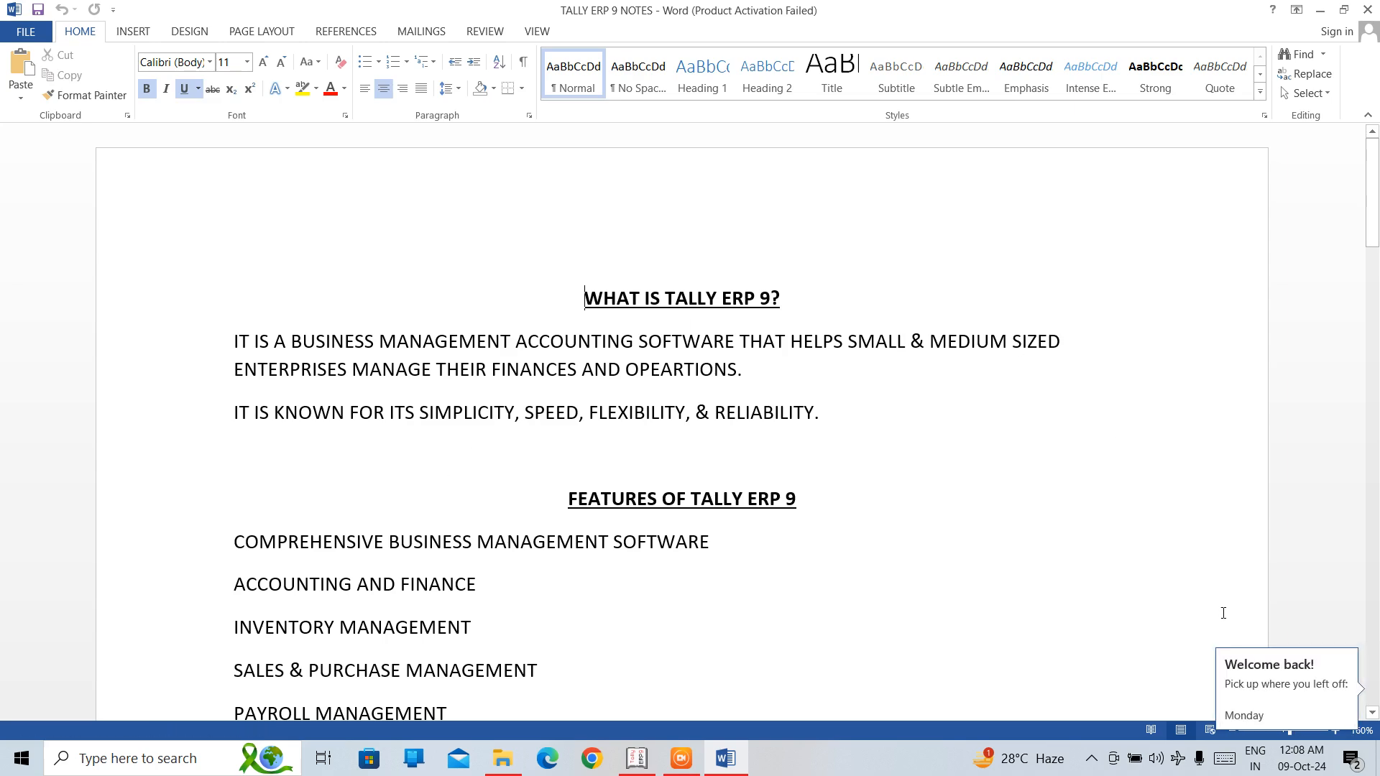
pyautogui.click(1250, 679)
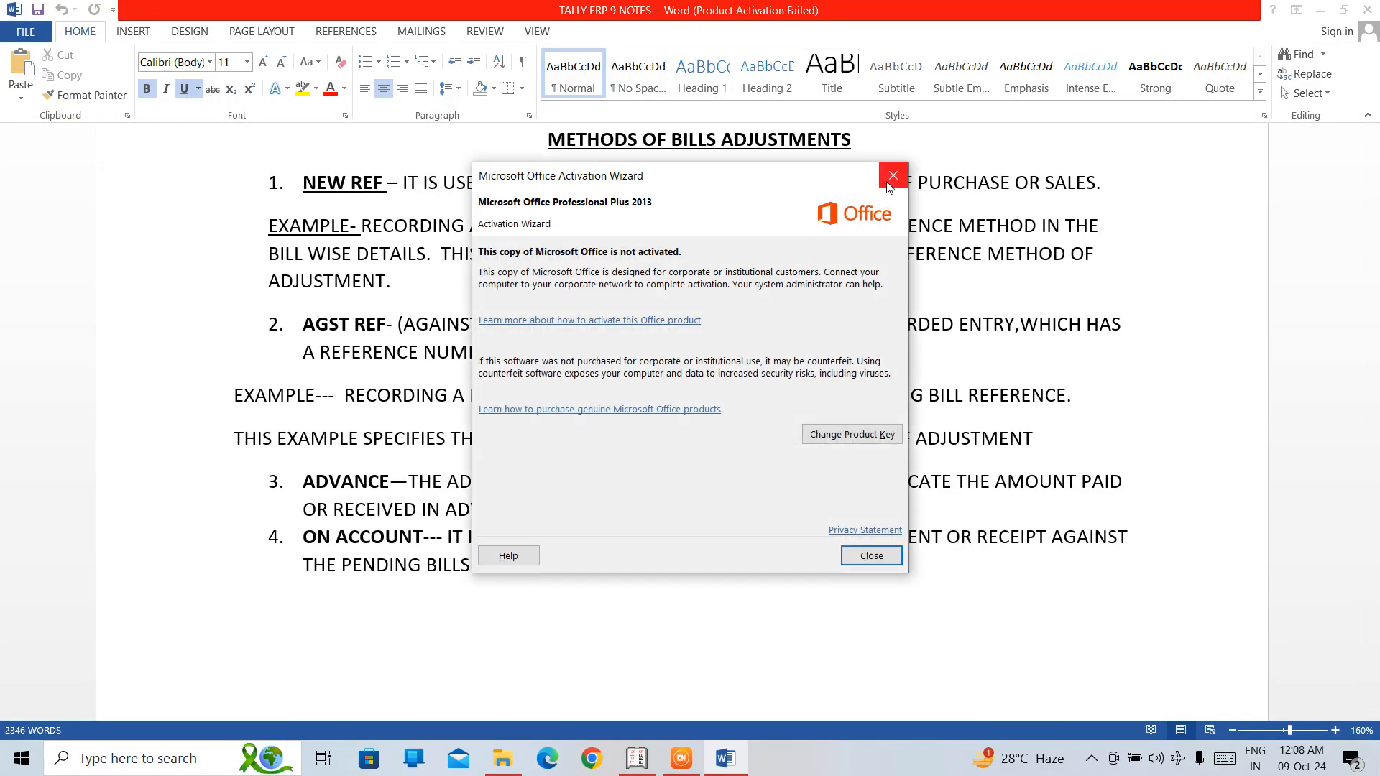
pyautogui.click(889, 184)
# Insert blank lines after the ON ACCOUNT item at the end of the notes to reach a fresh page.
pyautogui.click(531, 596)
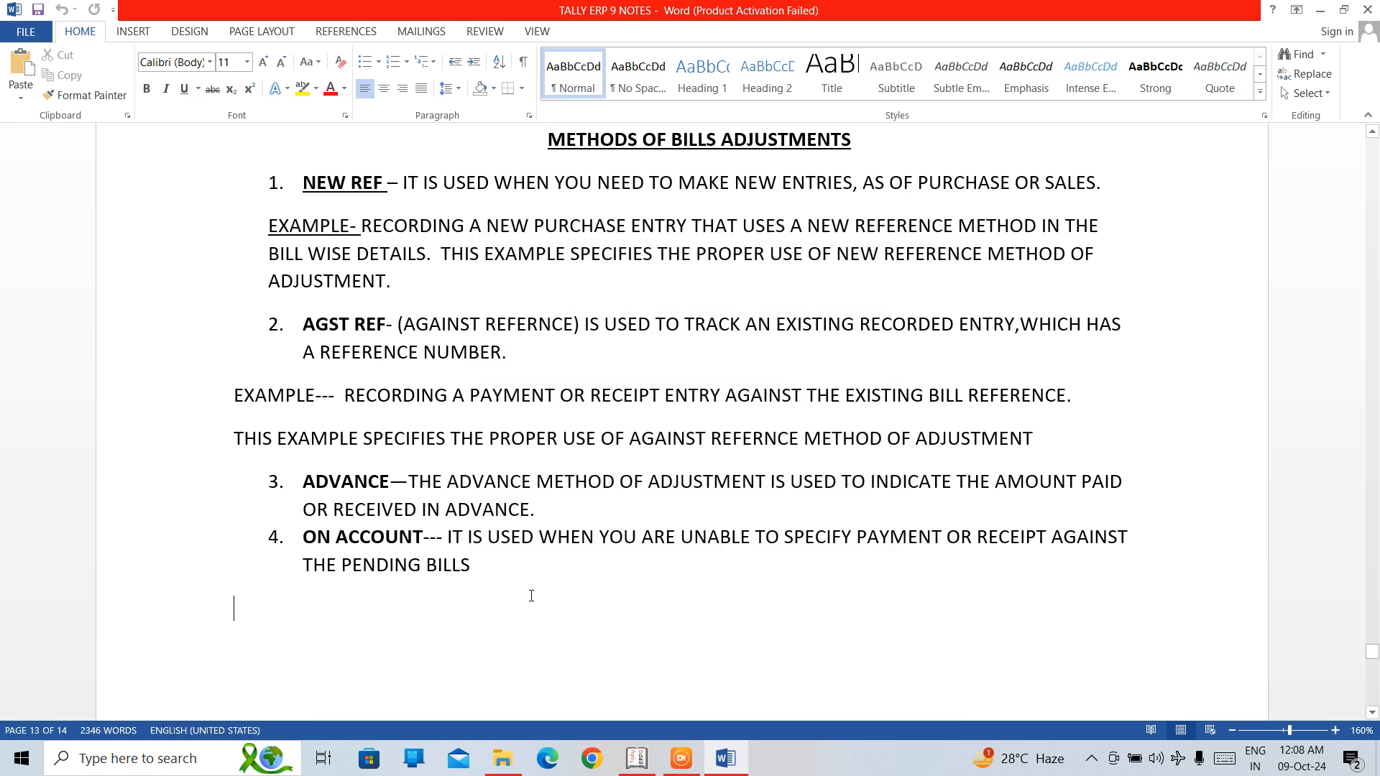
pyautogui.press('Return')
pyautogui.press('Return')
pyautogui.press('Return')
pyautogui.press('Return')
pyautogui.press('Return')
pyautogui.press('Return')
pyautogui.press('Return')
pyautogui.press('Return')
pyautogui.press('Return')
pyautogui.press('Return')
pyautogui.press('Return')
pyautogui.press('Return')
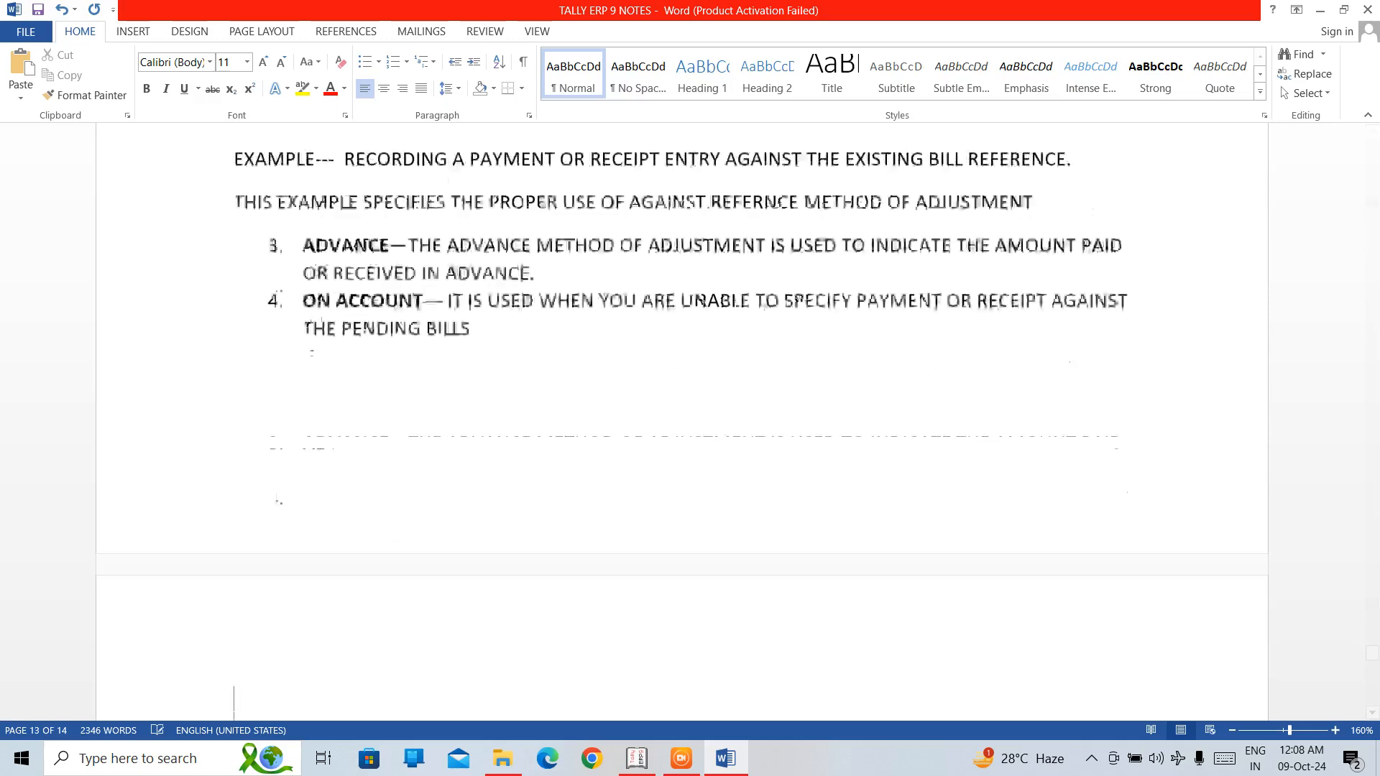
pyautogui.press('Return')
pyautogui.press('Return')
pyautogui.press('Return')
pyautogui.press('Return')
pyautogui.press('Return')
pyautogui.press('Return')
pyautogui.press('Return')
pyautogui.press('Return')
pyautogui.press('Return')
pyautogui.press('Return')
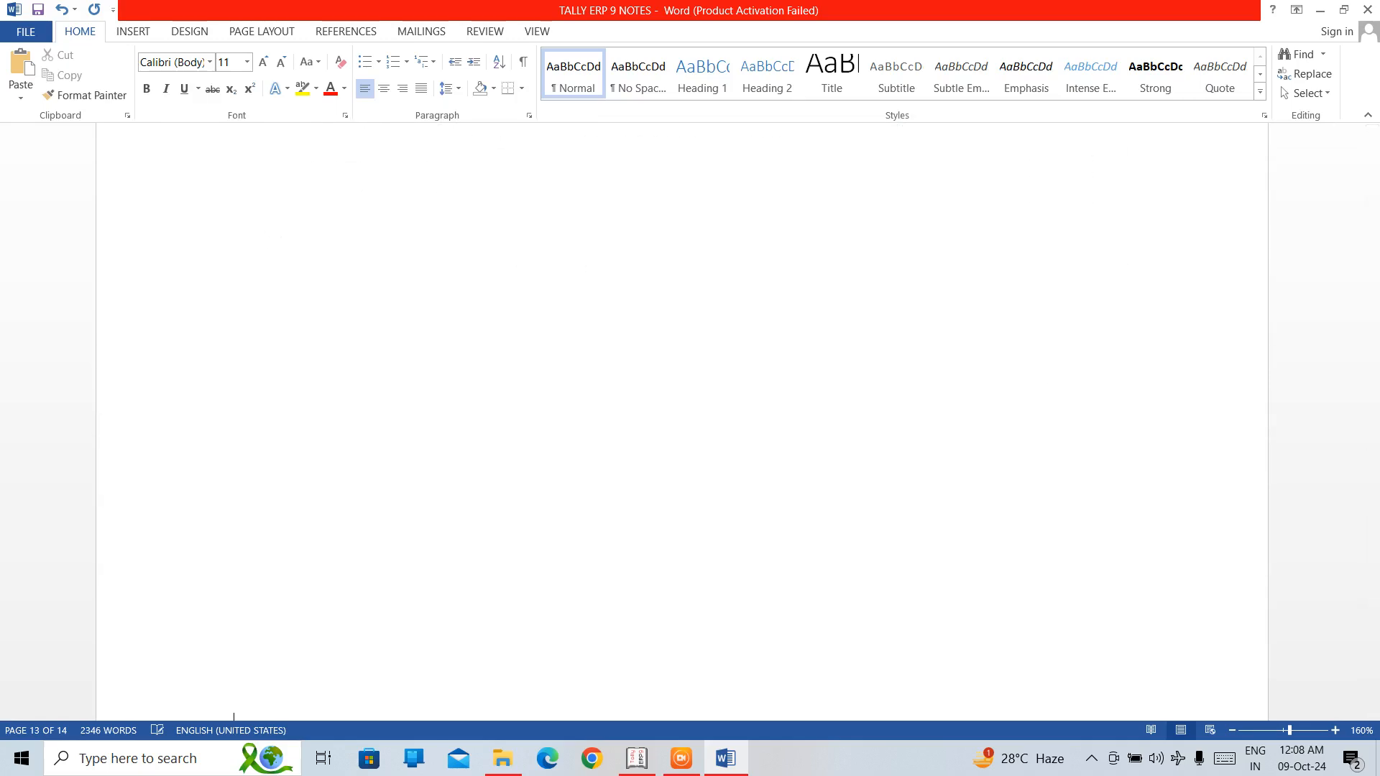
# Write the bold, underlined, centred heading "BATCH-WISE DETAILS" at the start of the new page.
pyautogui.press('Up')
pyautogui.press('Up')
pyautogui.press('Up')
pyautogui.press('Up')
pyautogui.press('Up')
pyautogui.press('Up')
pyautogui.press('Up')
pyautogui.press('Up')
pyautogui.press('Up')
pyautogui.press('Up')
pyautogui.press('Up')
pyautogui.press('Up')
pyautogui.hotkey('ctrl', 'b')
pyautogui.hotkey('ctrl', 'e')
pyautogui.hotkey('ctrl', 'u')
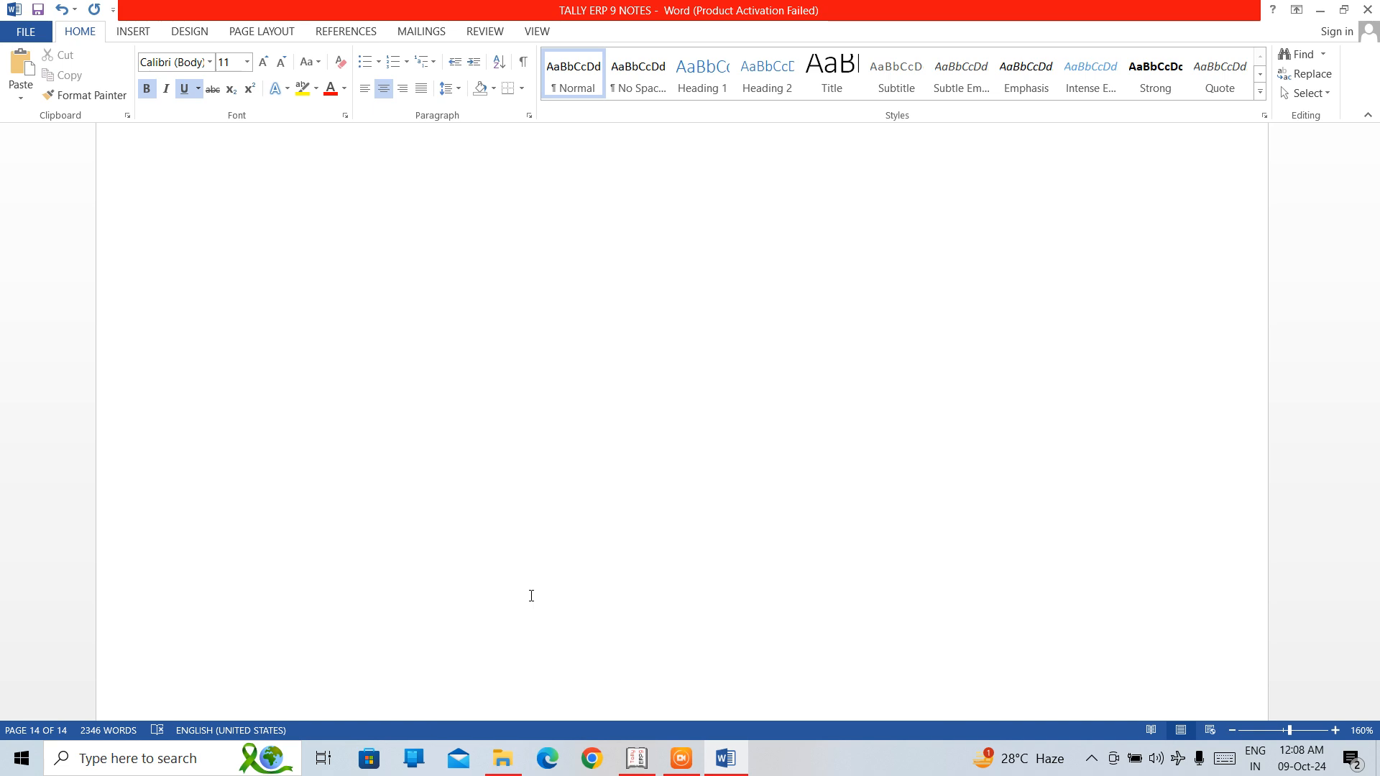
pyautogui.write('BATCH-W')
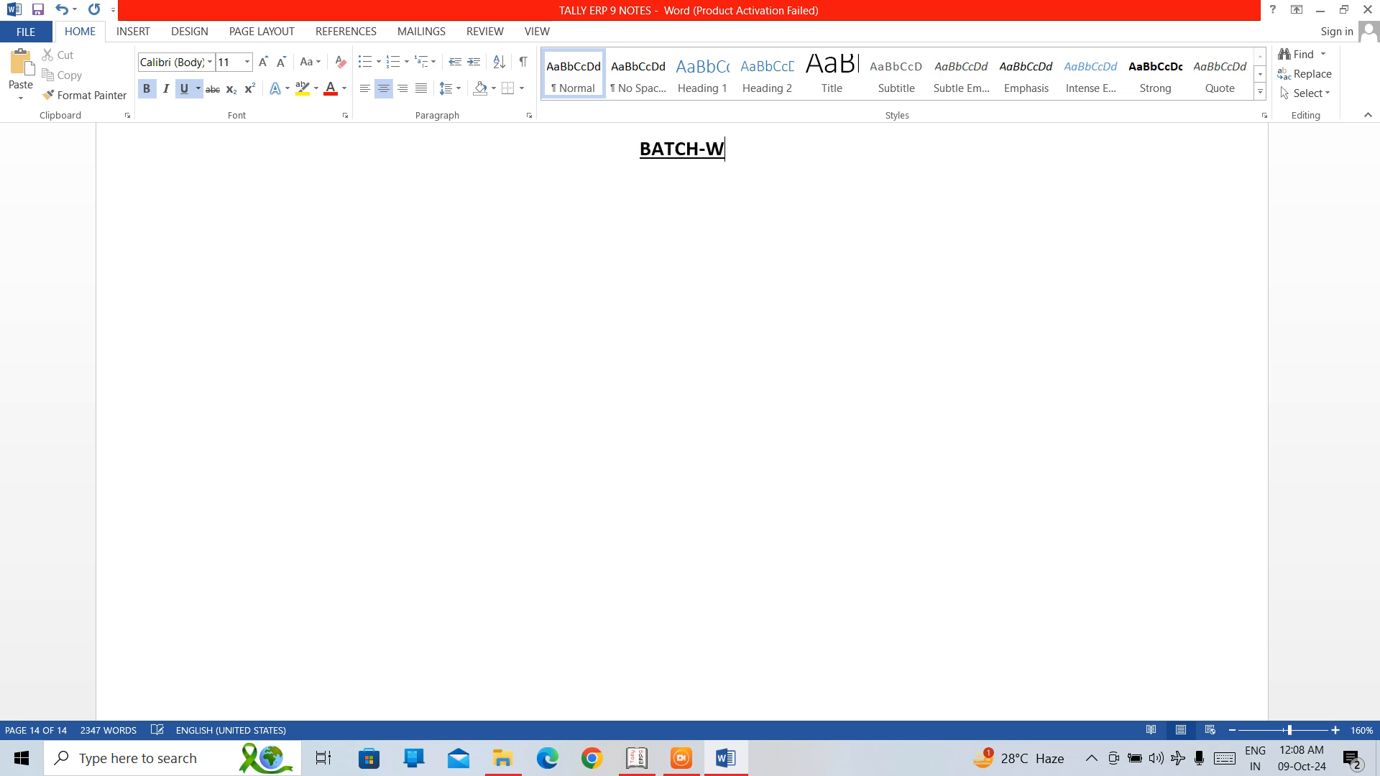
pyautogui.write('ISE DETAILS')
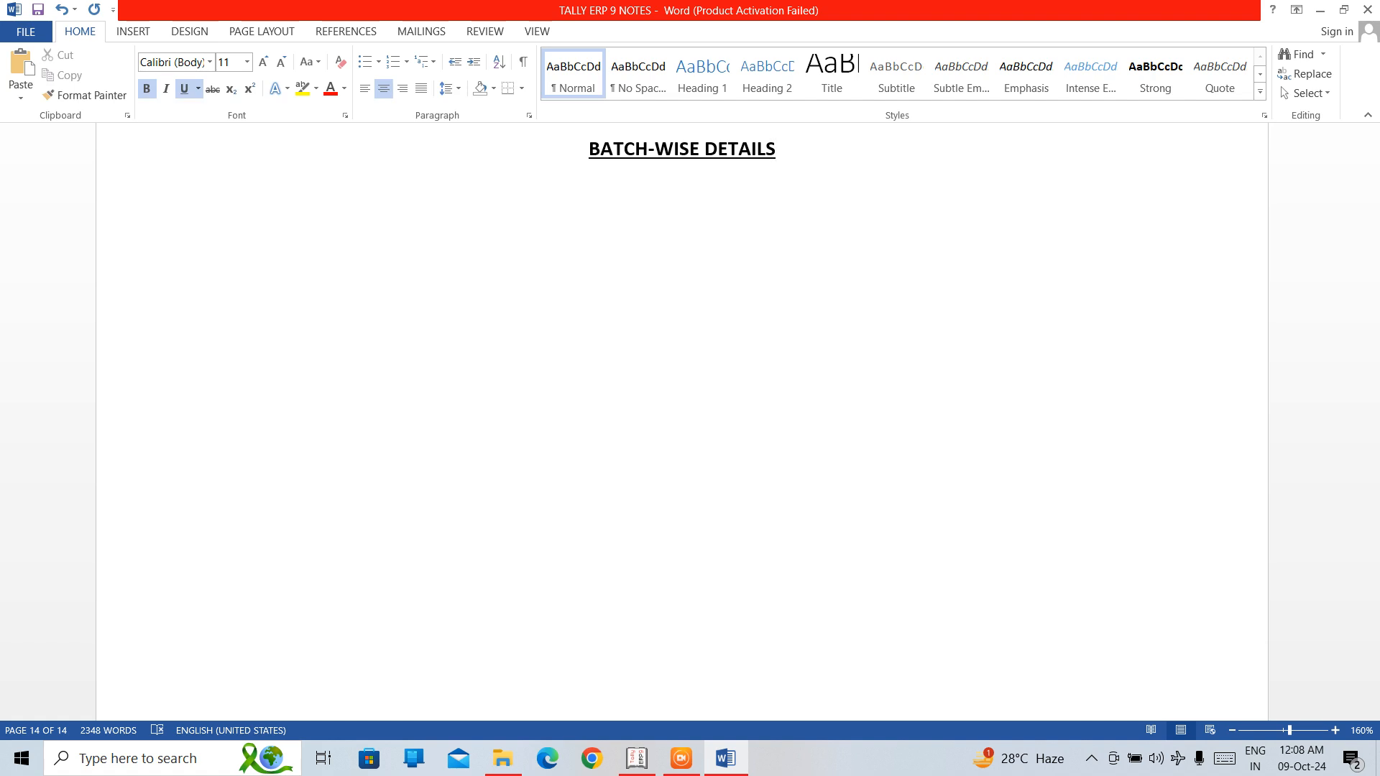
# Begin the paragraph below the heading with "BATCH-WISE DETAILS TRACK INVENTORY".
pyautogui.click(234, 192)
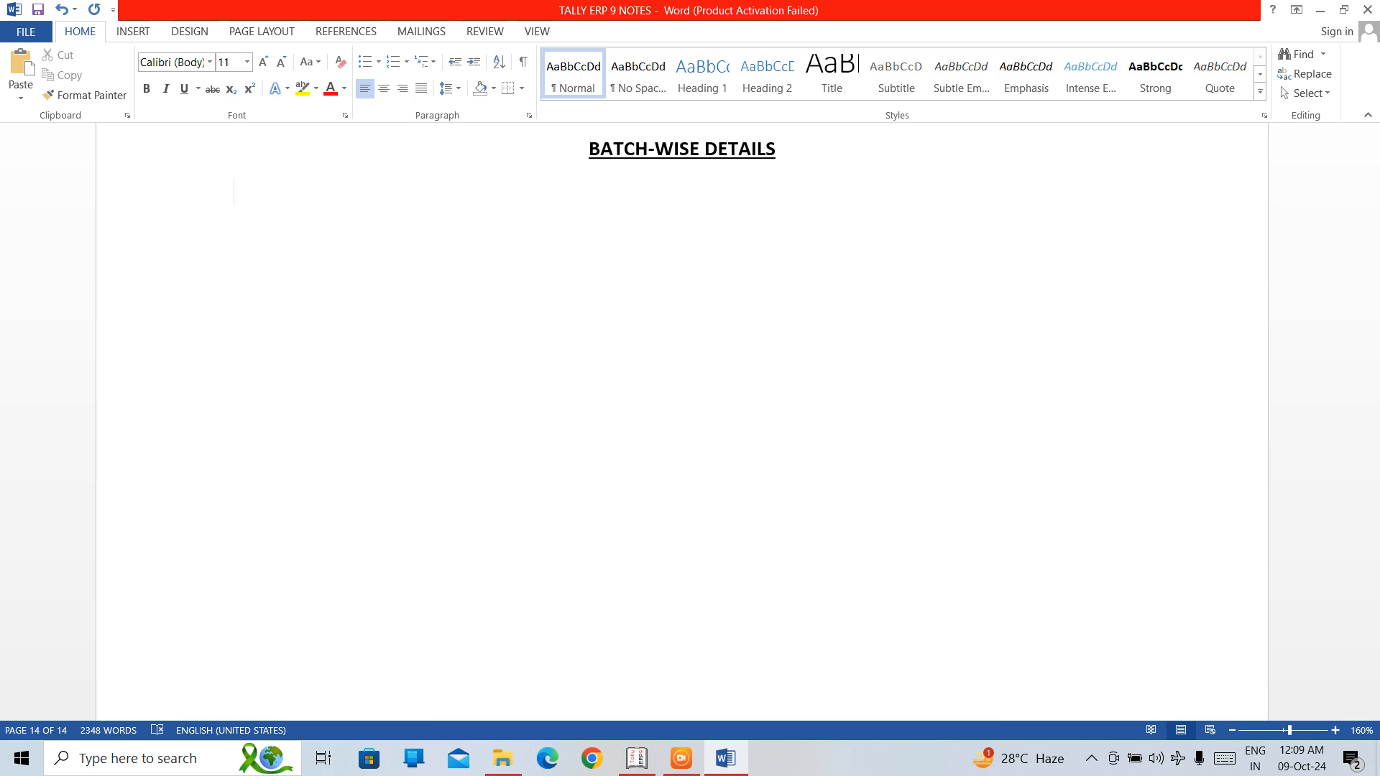
pyautogui.write('BATCH-WISE DE')
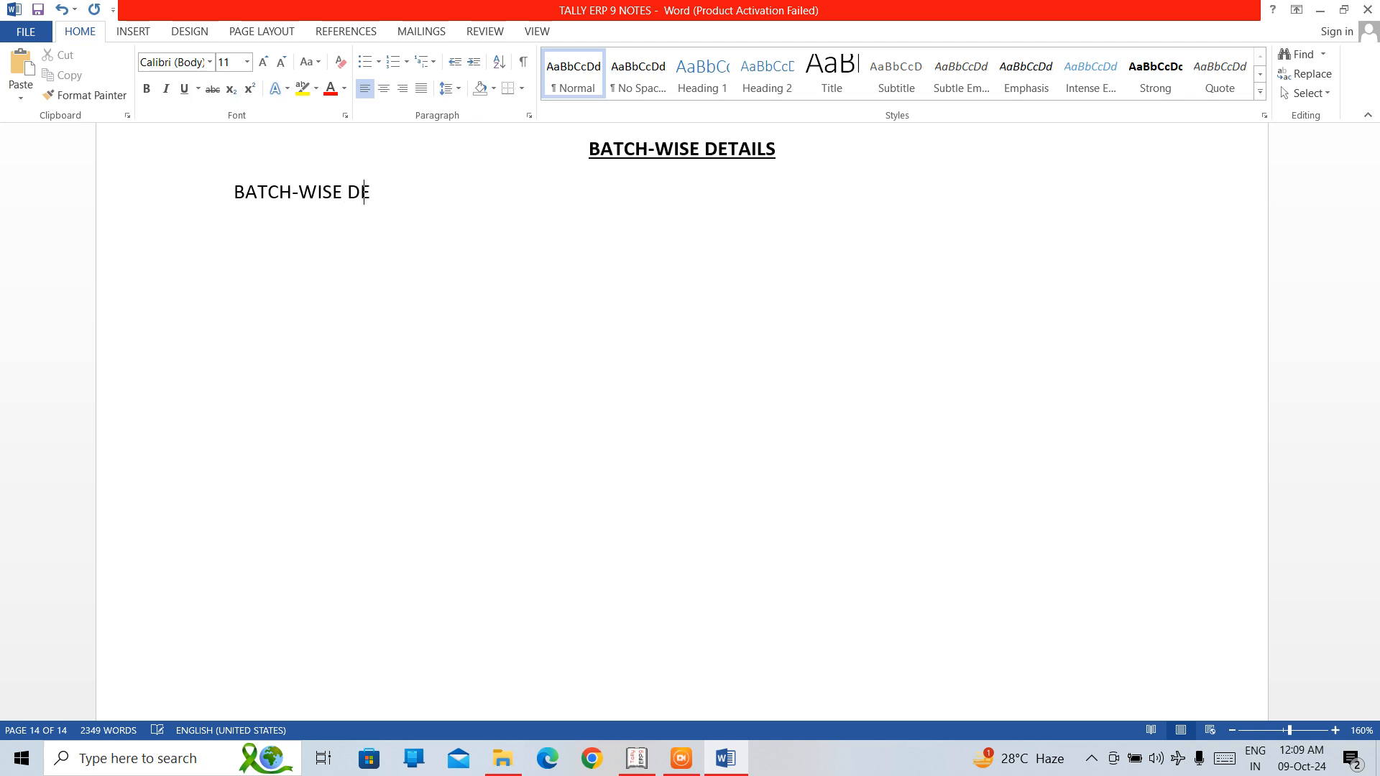
pyautogui.write('TAILS TRACK')
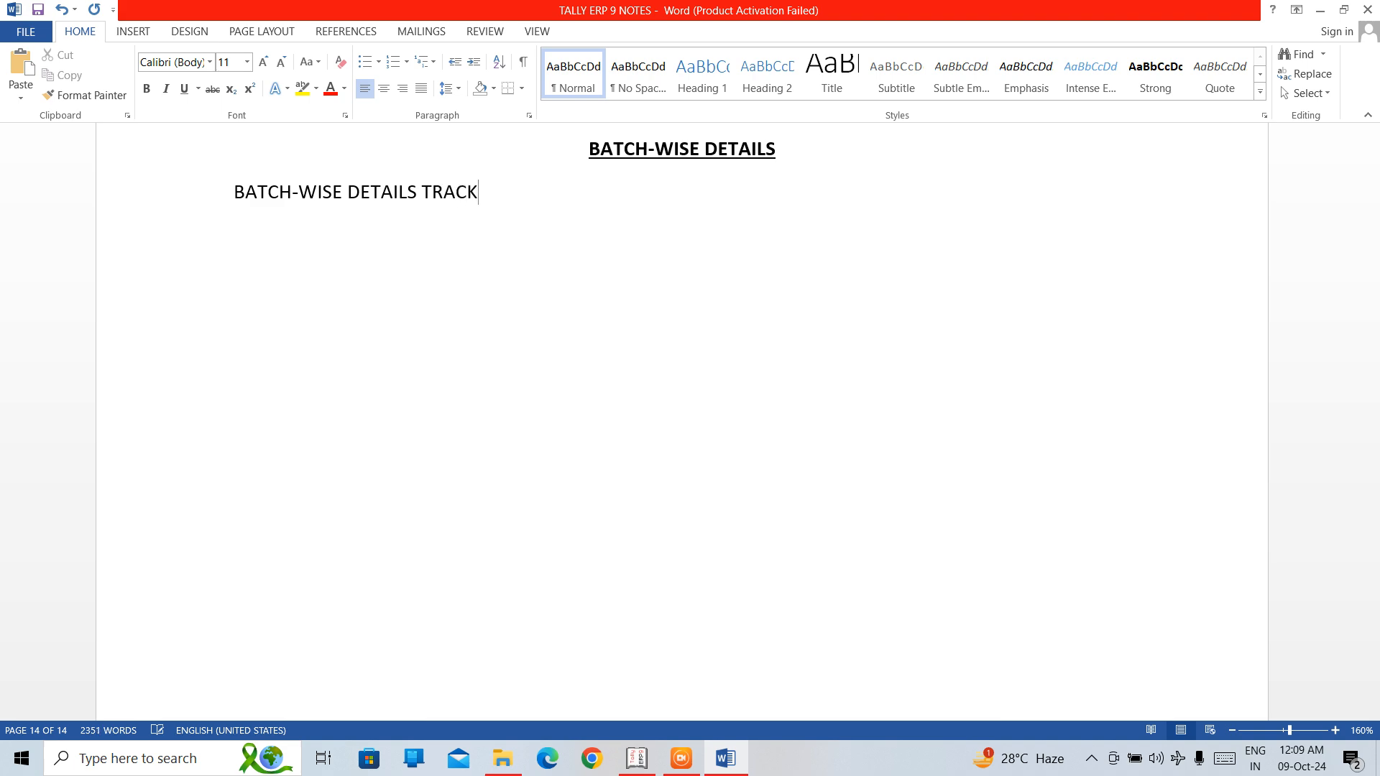
pyautogui.write('INVENTORY')
pyautogui.press('Left')
pyautogui.press('Left')
pyautogui.press('Left')
pyautogui.press('Left')
pyautogui.press('Left')
pyautogui.press('Left')
pyautogui.press('Left')
pyautogui.press('Left')
pyautogui.press('Left')
pyautogui.press('Left')
pyautogui.press('Right')
pyautogui.press('Right')
pyautogui.press('Right')
pyautogui.press('Right')
pyautogui.press('Right')
pyautogui.press('Right')
pyautogui.press('Right')
pyautogui.press('Right')
pyautogui.press('Right')
pyautogui.press('Right')
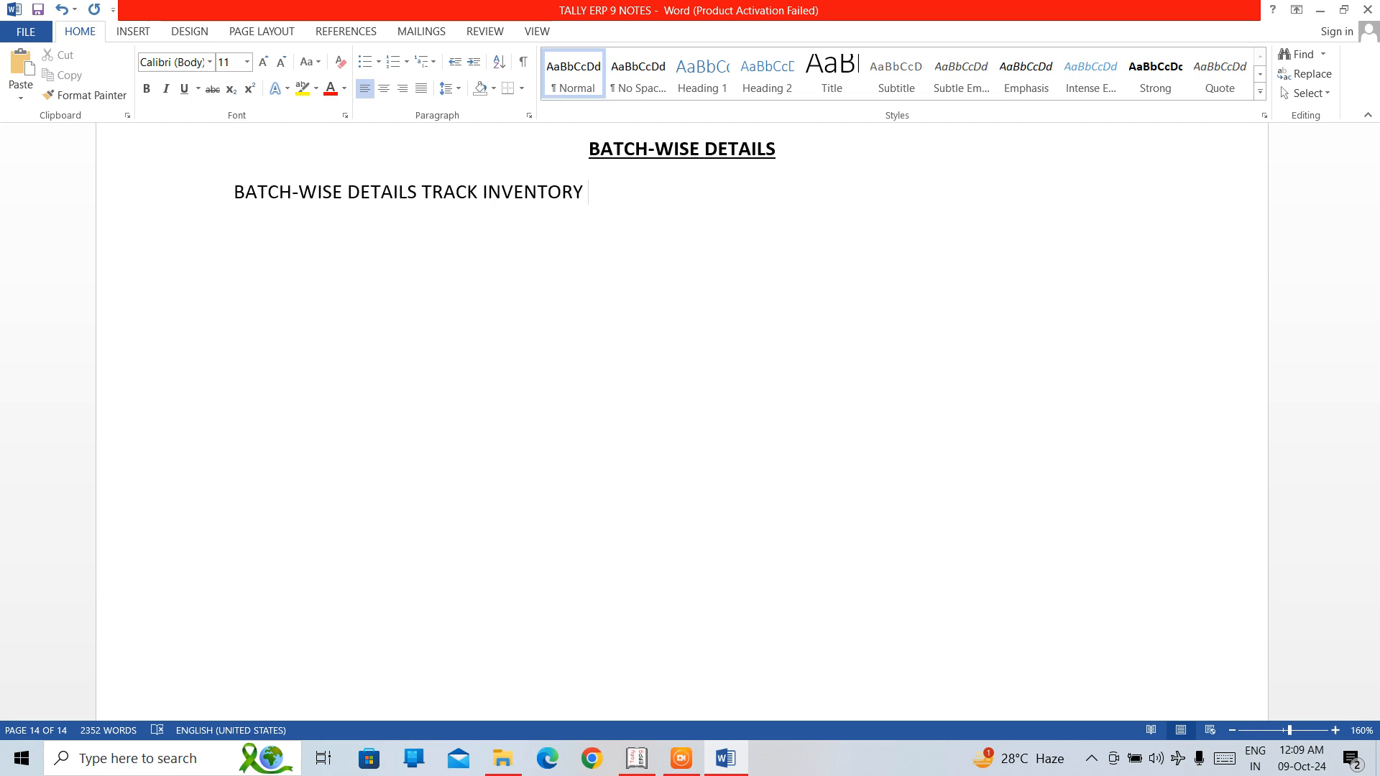
# Continue the first paragraph with "MOVEMENT AND VALUATION FOR EACH BATCH".
pyautogui.write('MOVEM')
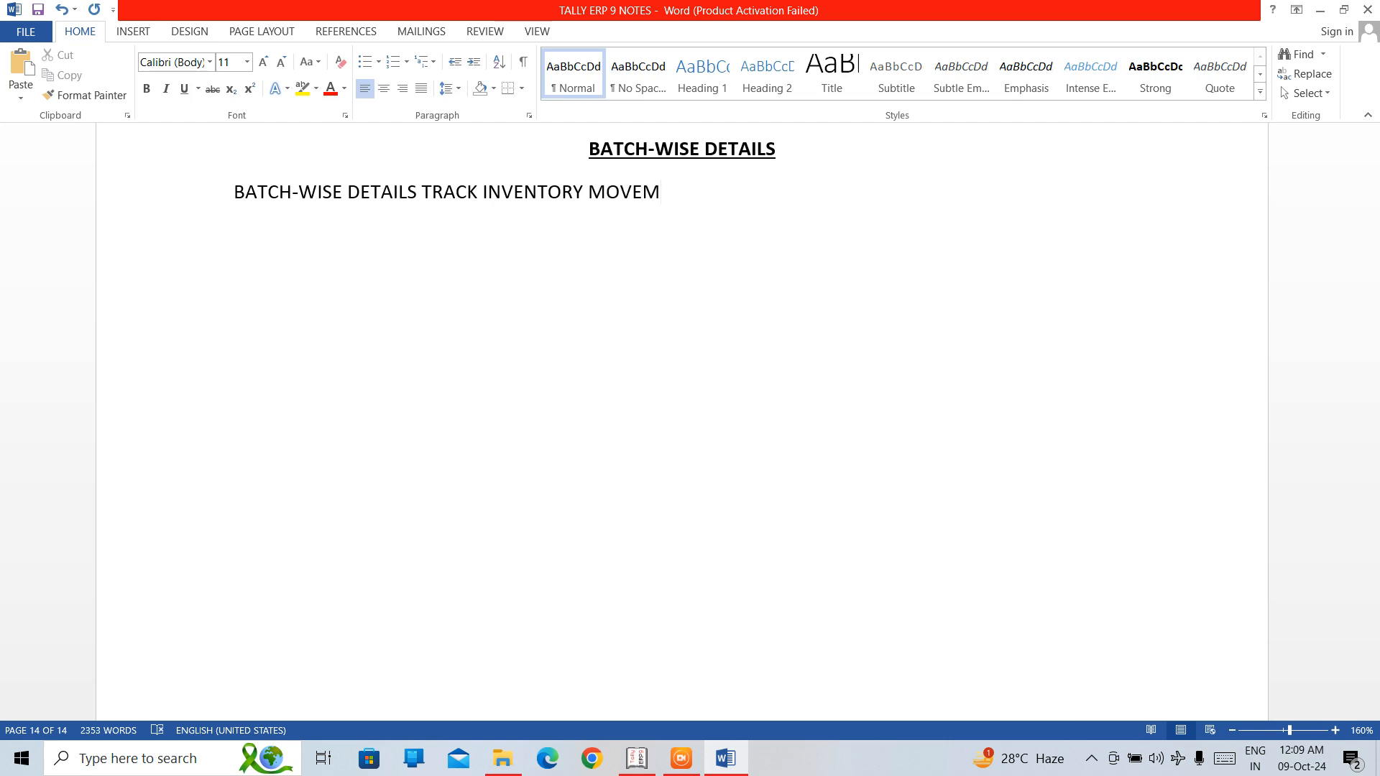
pyautogui.write('ENT AND VALUATION')
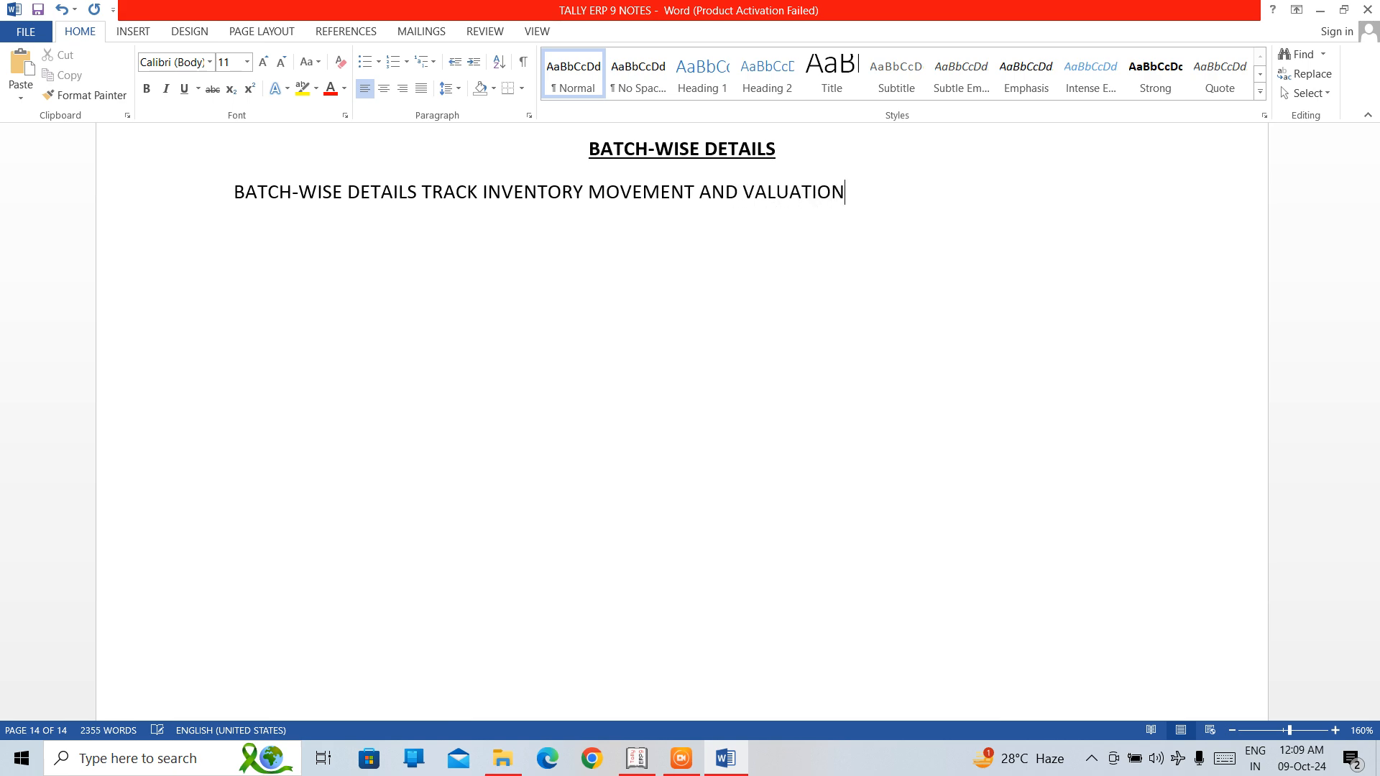
pyautogui.write(' FOR EACH BATCH')
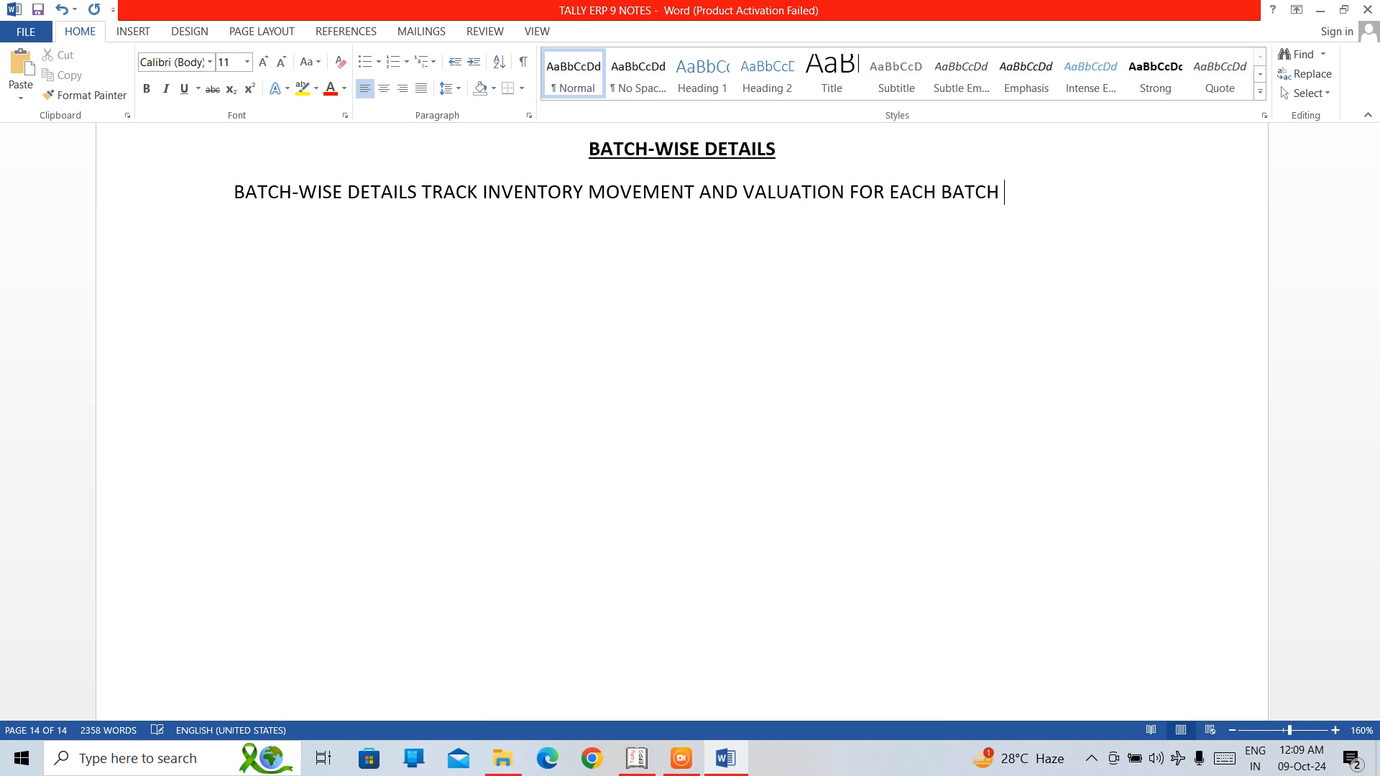
pyautogui.write(' OF')
pyautogui.write(' ITEMS')
pyautogui.write('.')
# Extend the first paragraph with "OF ITEMS, ENABLING AND CREATE".
pyautogui.press('BackSpace')
pyautogui.write(', ENAB')
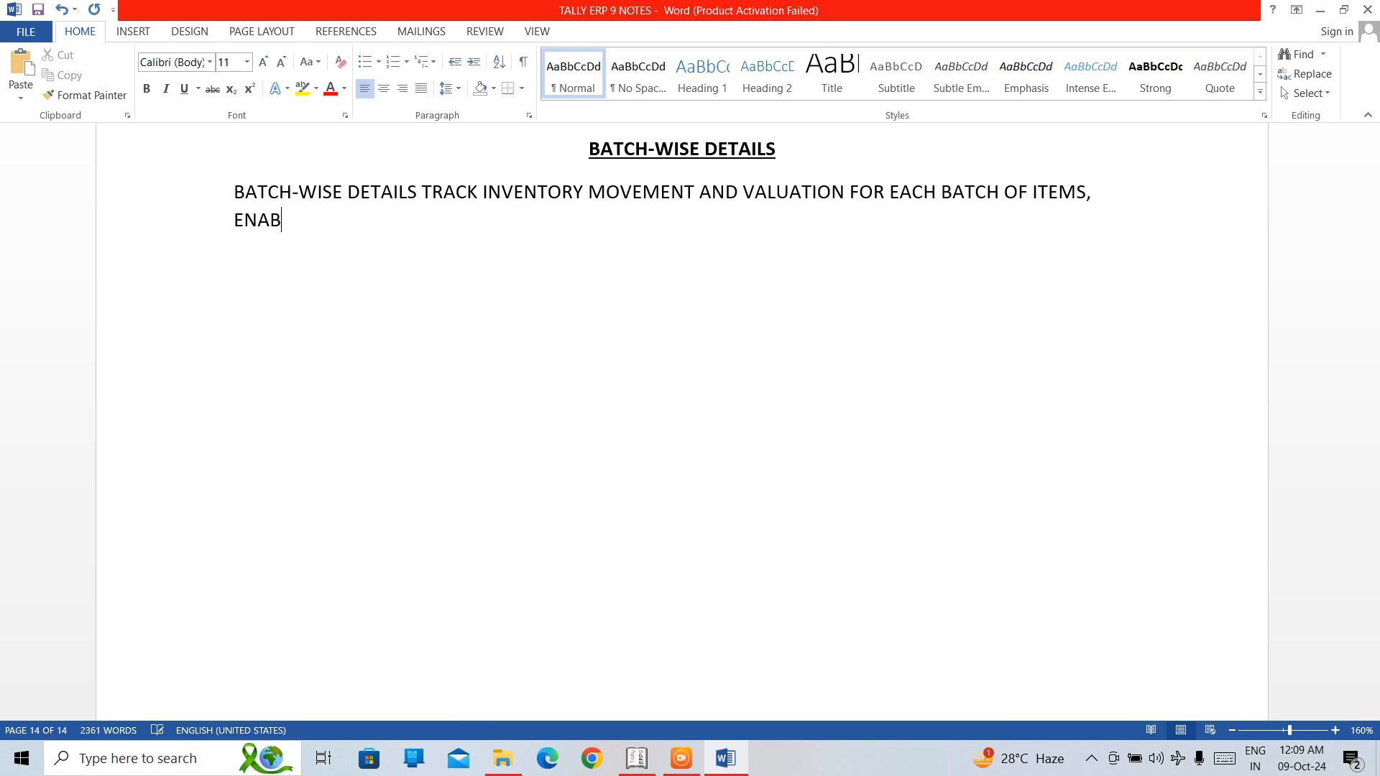
pyautogui.write('LING AND CREATE')
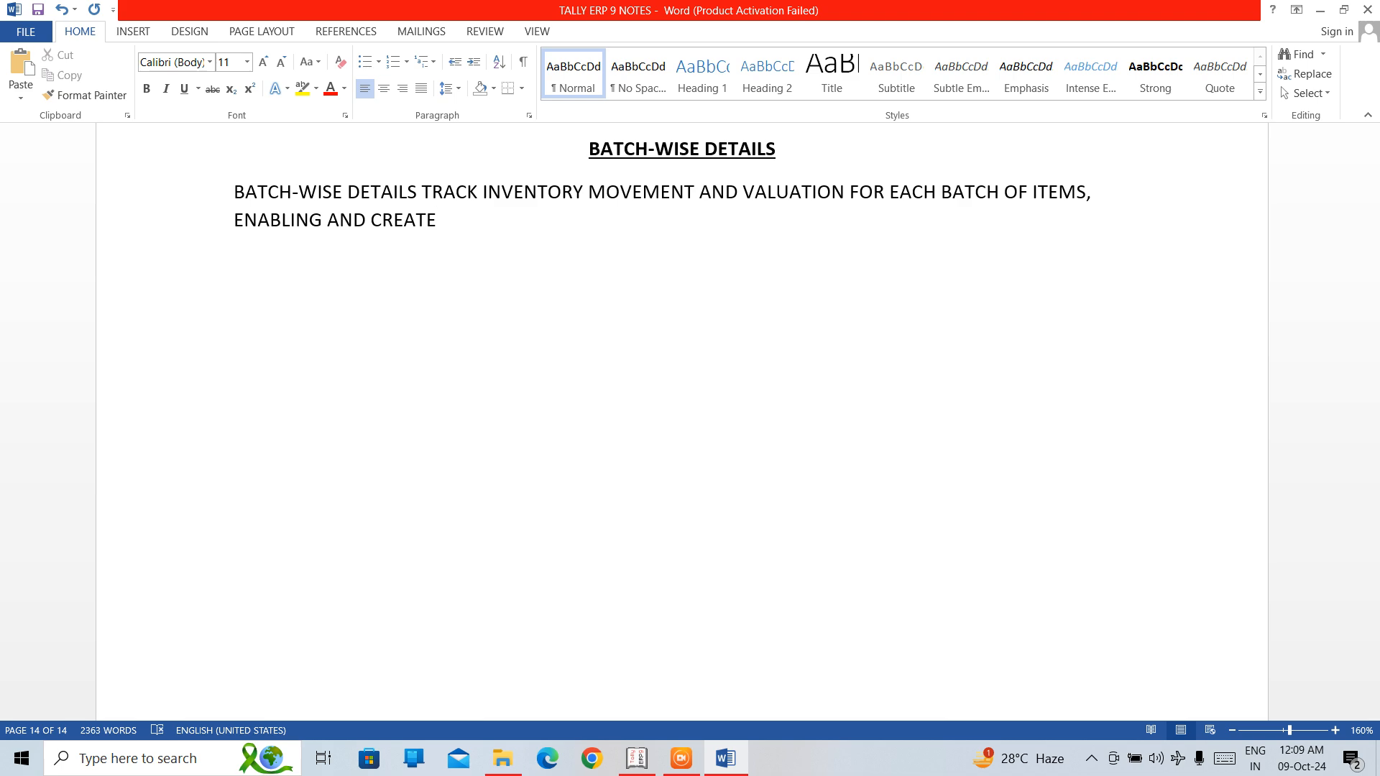
# Finish the first paragraph with "ACCURATE INVENTORY MANAGEMENT AND REORTING".
pyautogui.write('ACCURATE')
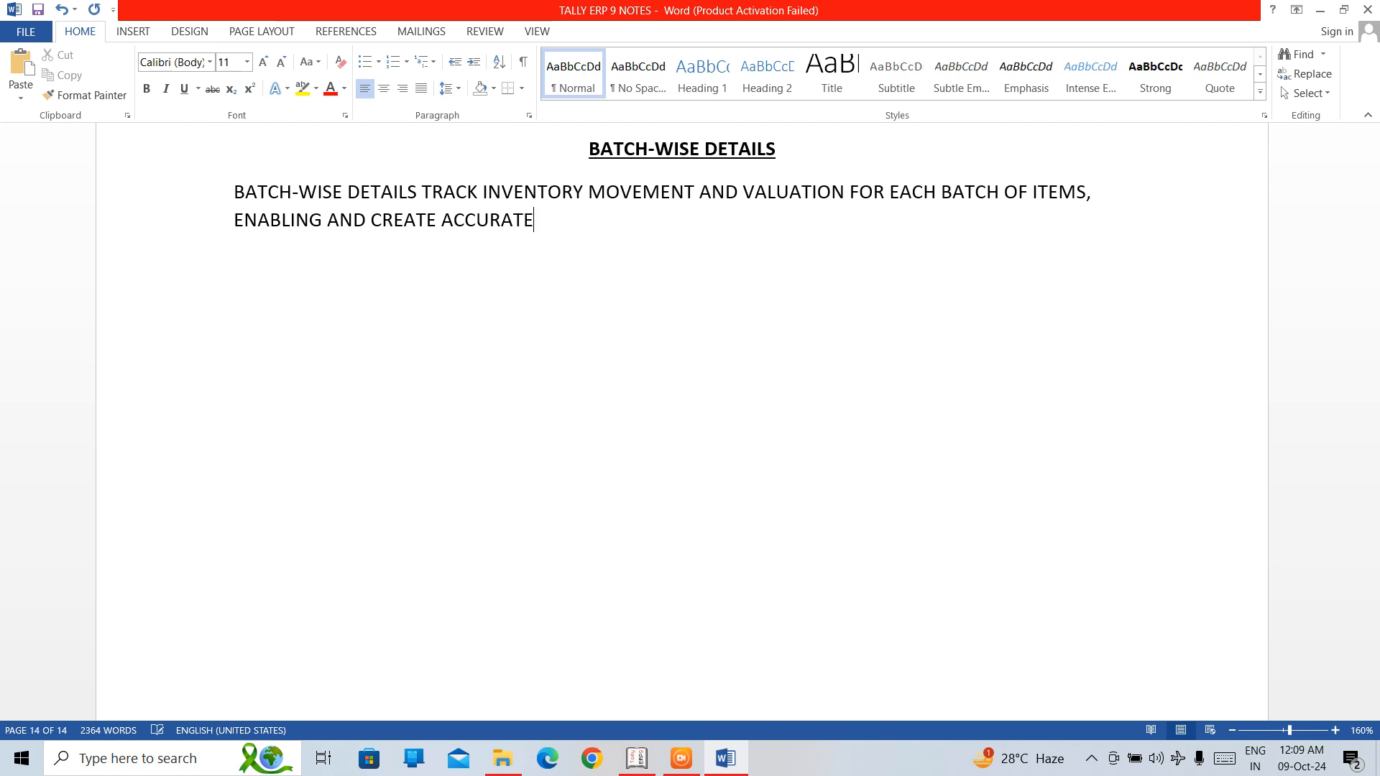
pyautogui.write('NVENTORY MANAGE')
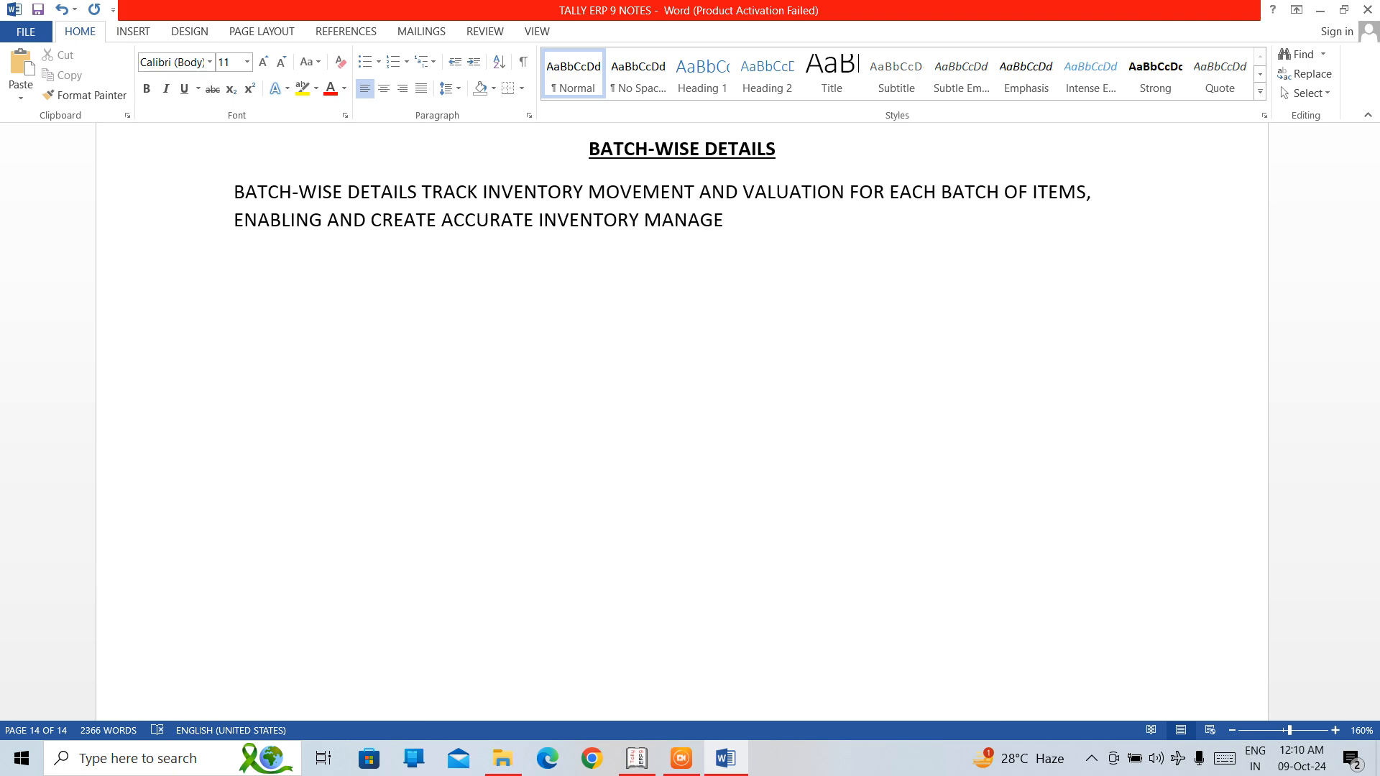
pyautogui.write('MENT AND RE')
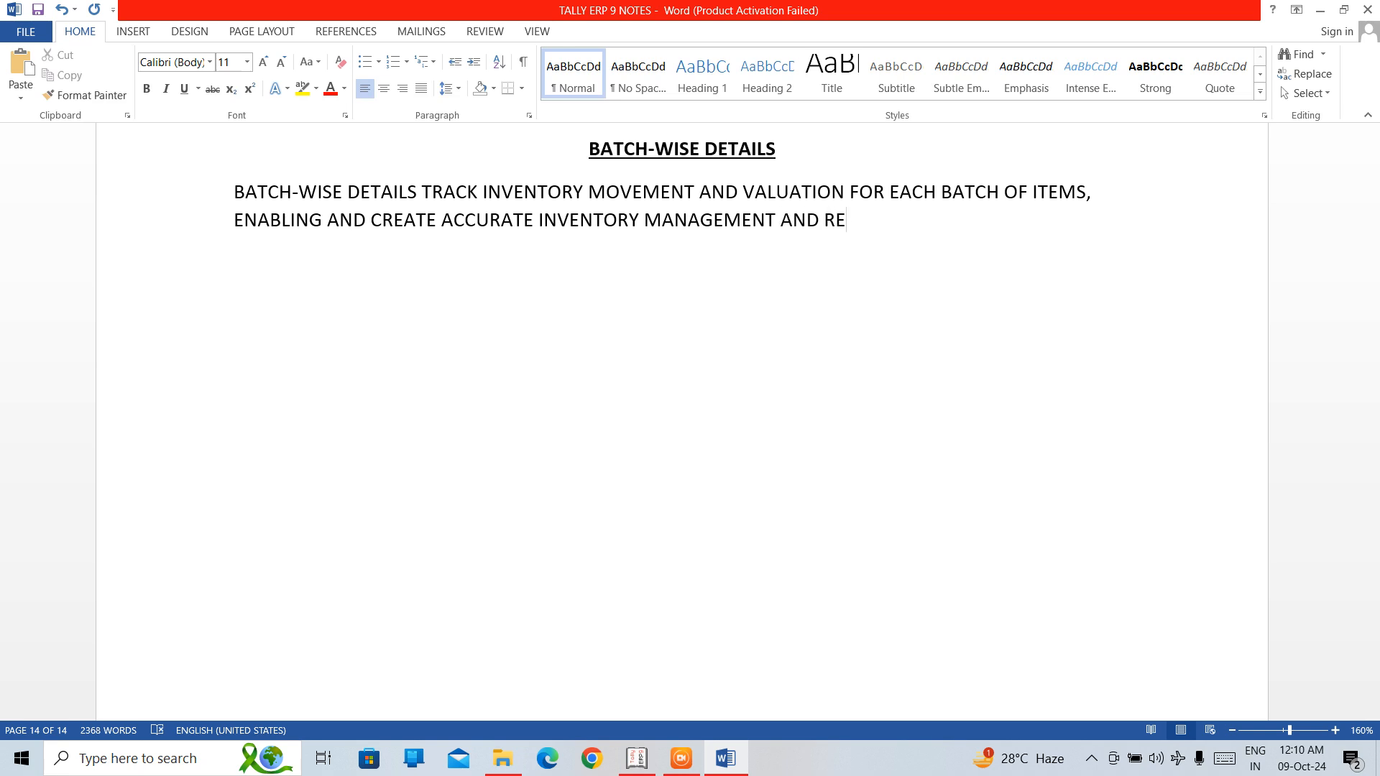
pyautogui.write('ORTING')
# Start a second paragraph with "BATCH WISE DETAILS ARE MAINTAINED".
pyautogui.press('Return')
pyautogui.write('BATCH WIASE')
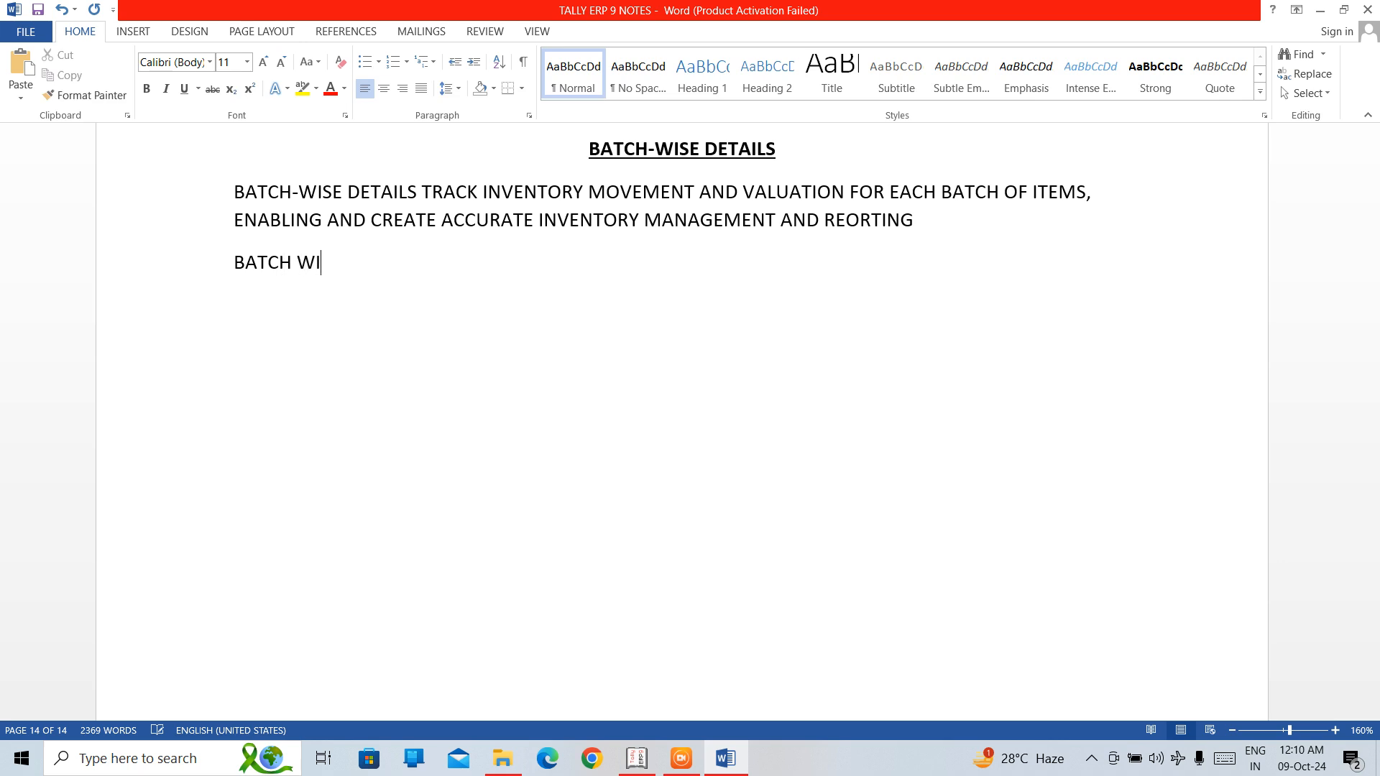
pyautogui.press('BackSpace')
pyautogui.press('BackSpace')
pyautogui.press('BackSpace')
pyautogui.write('SE DETAILS ARE')
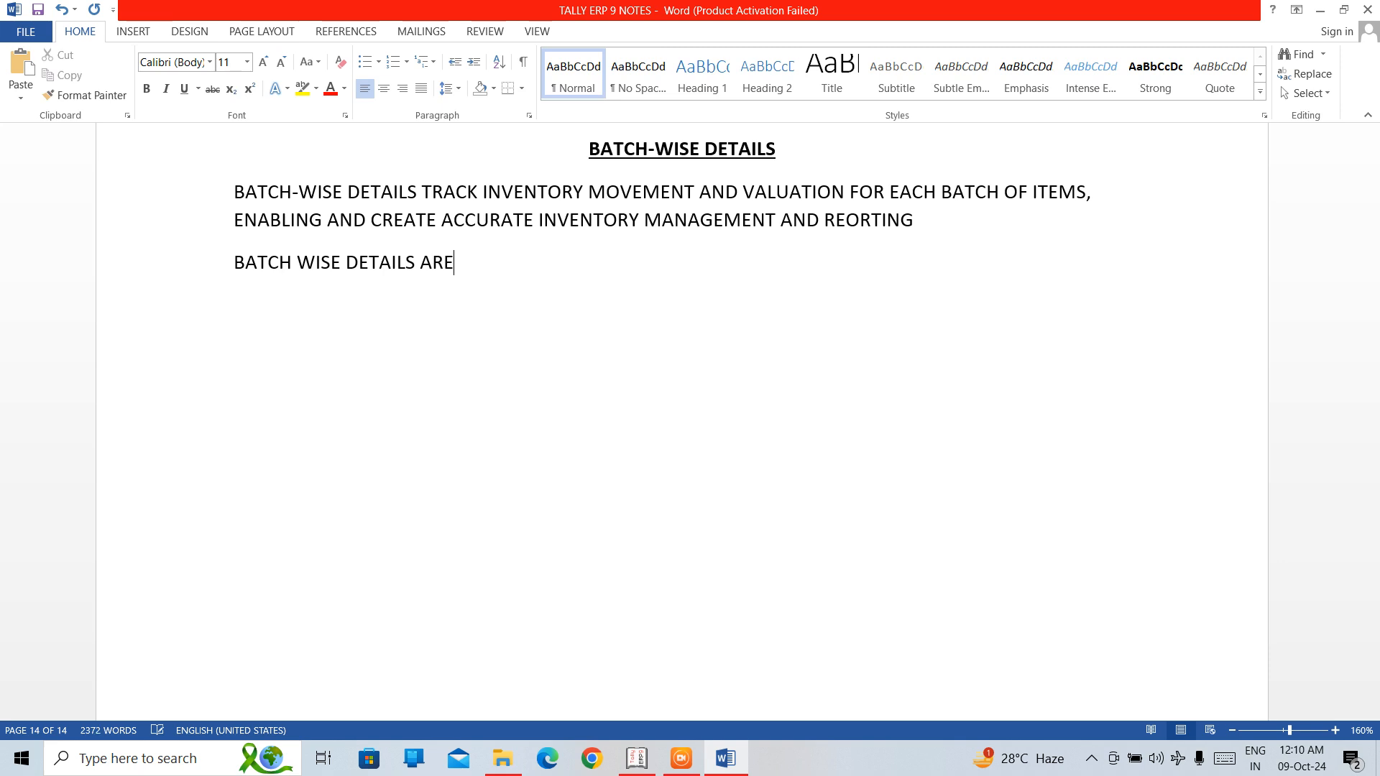
pyautogui.write(' MAINTAI')
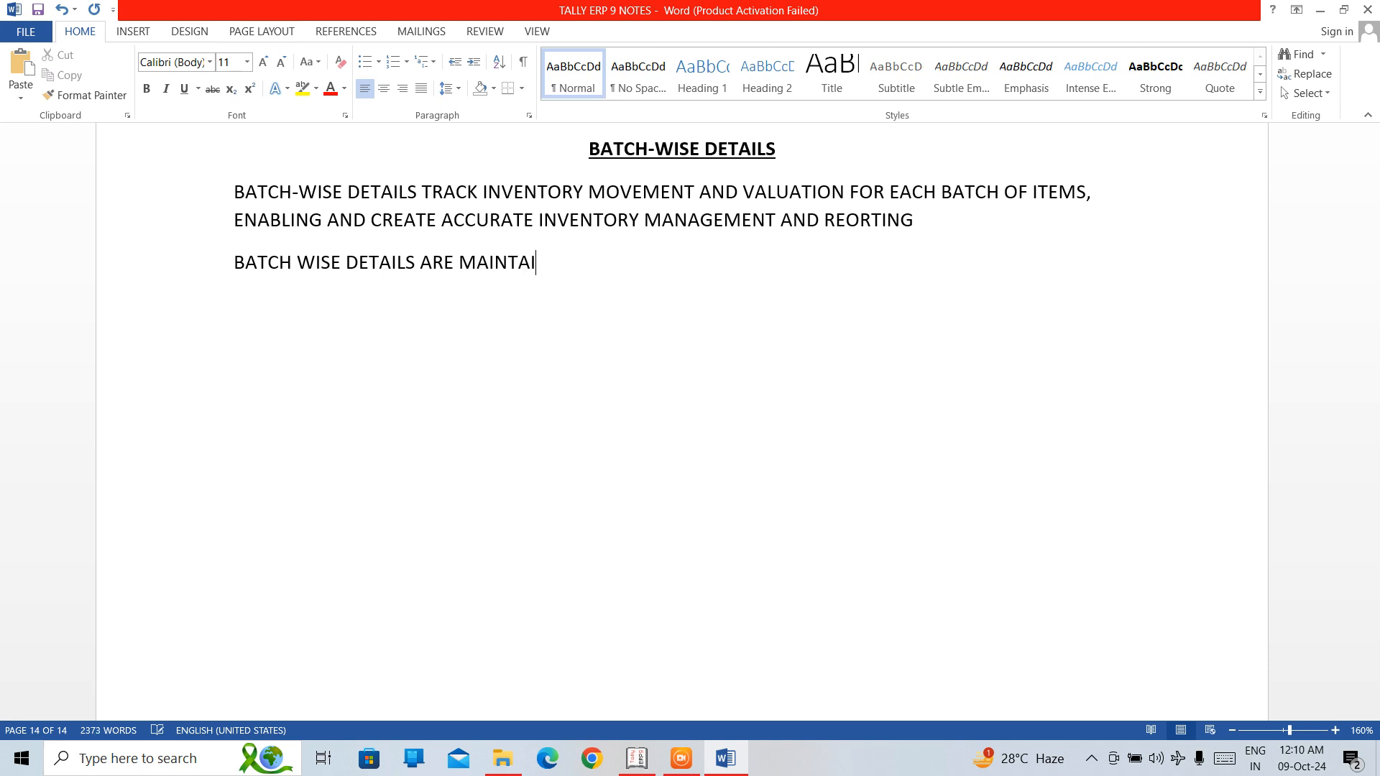
pyautogui.write('NED IN THE PHAR')
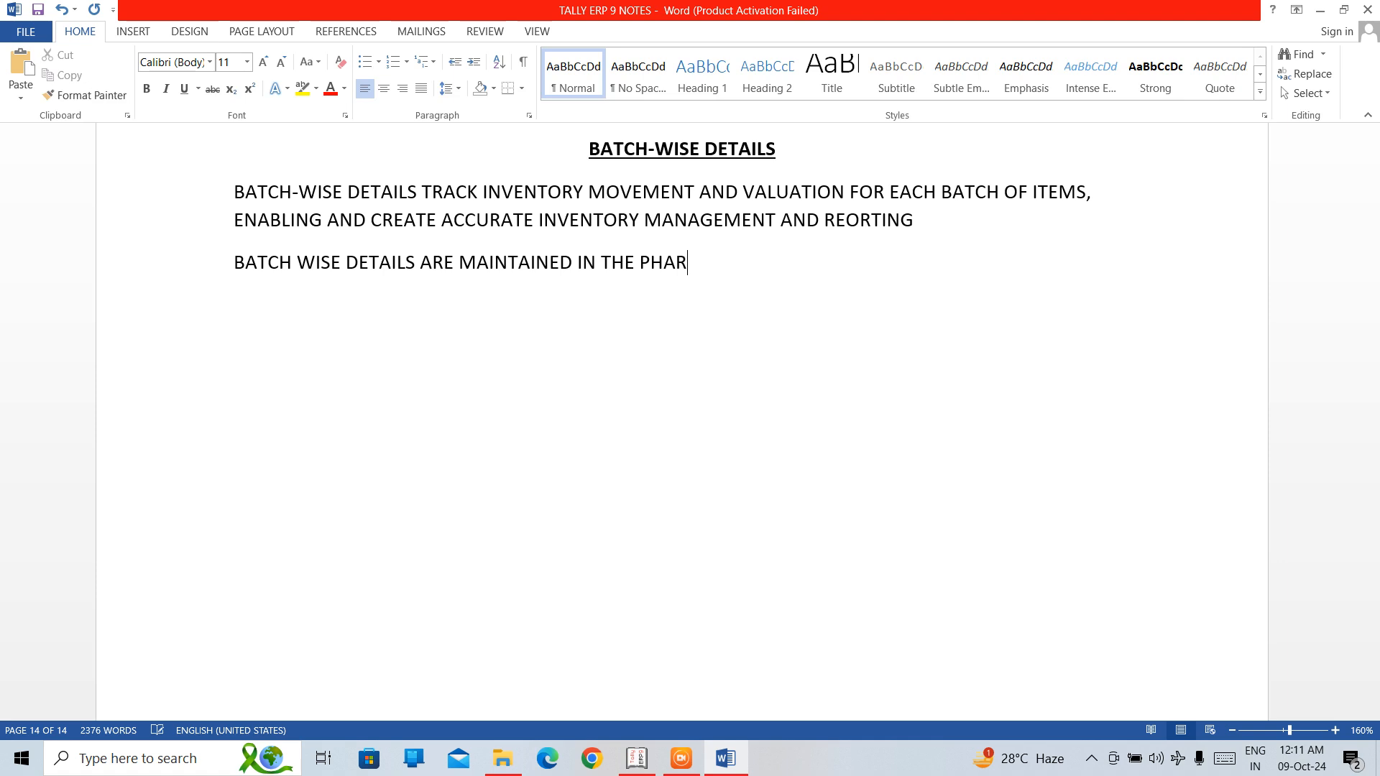
pyautogui.write('MALOGI')
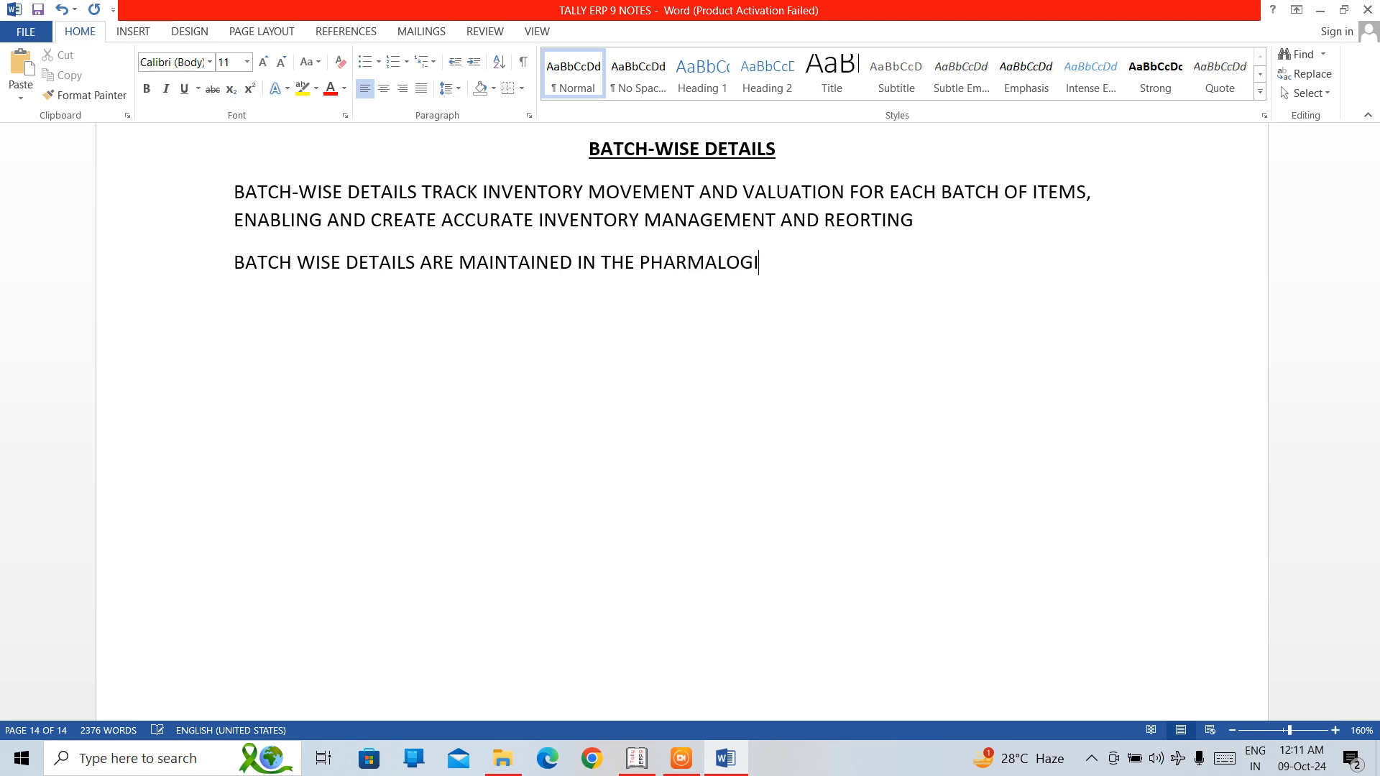
pyautogui.write('CAL INDUSTRT')
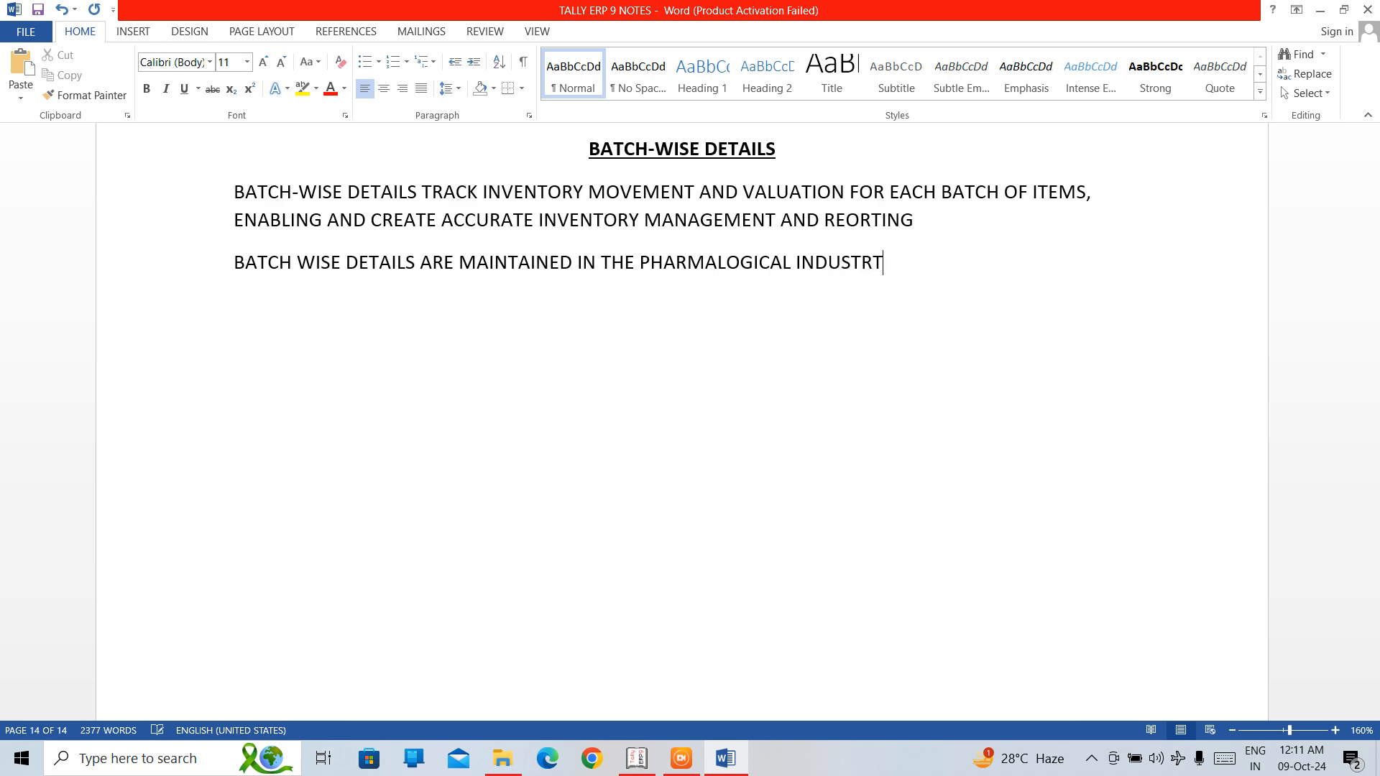
# Continue the second paragraph with "IN THE PHARMALOGICAL INDUSTRIES".
pyautogui.press('BackSpace')
pyautogui.write('IES')
pyautogui.write(' OR')
pyautogui.write(' SNY OTHER ')
pyautogui.write('INDUS')
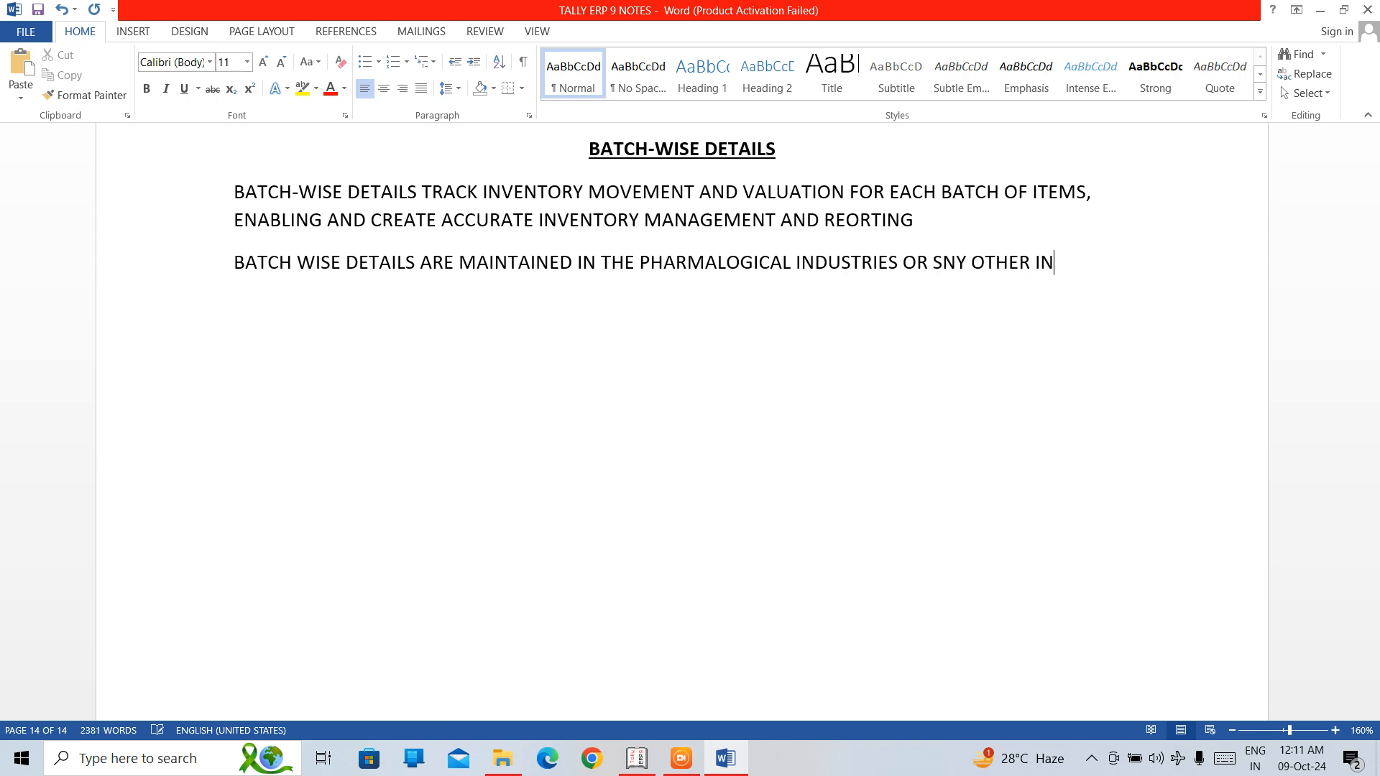
pyautogui.write('TRYTHAT')
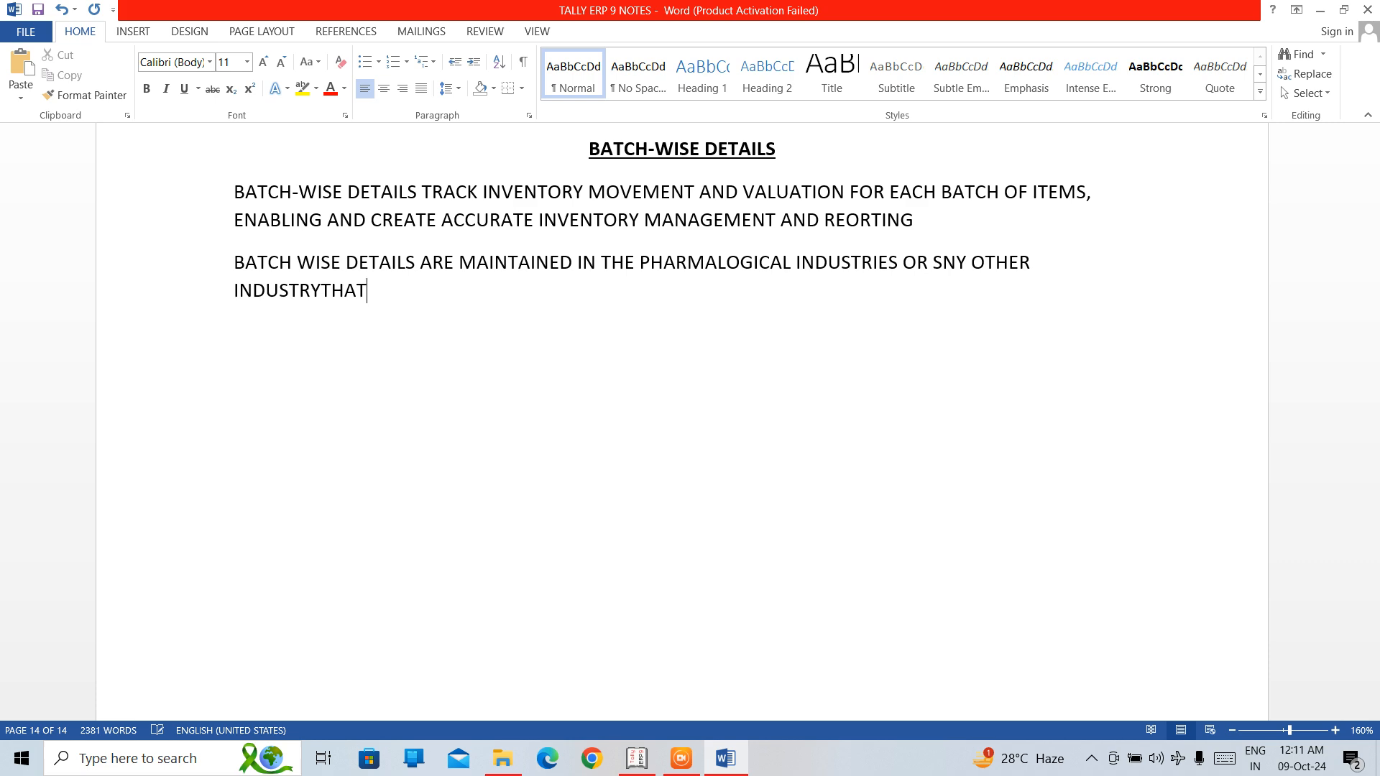
# Add "OR SNY OTHER INDUSTRY THAT" to the second paragraph, with a space between INDUSTRY and THAT.
pyautogui.press('Left')
pyautogui.press('Left')
pyautogui.press('Left')
pyautogui.press('Left')
pyautogui.write('THAT')
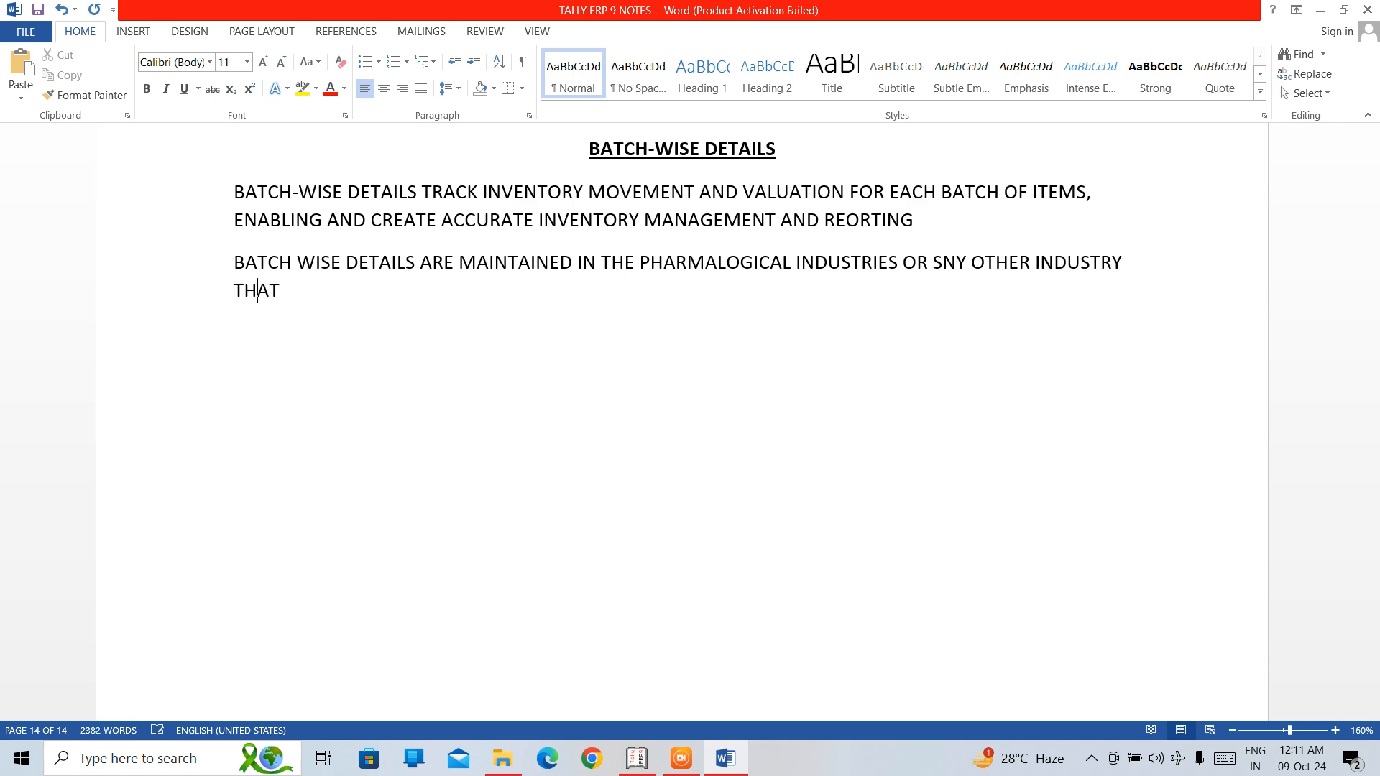
pyautogui.write(' KEEPS OR MANUFACT')
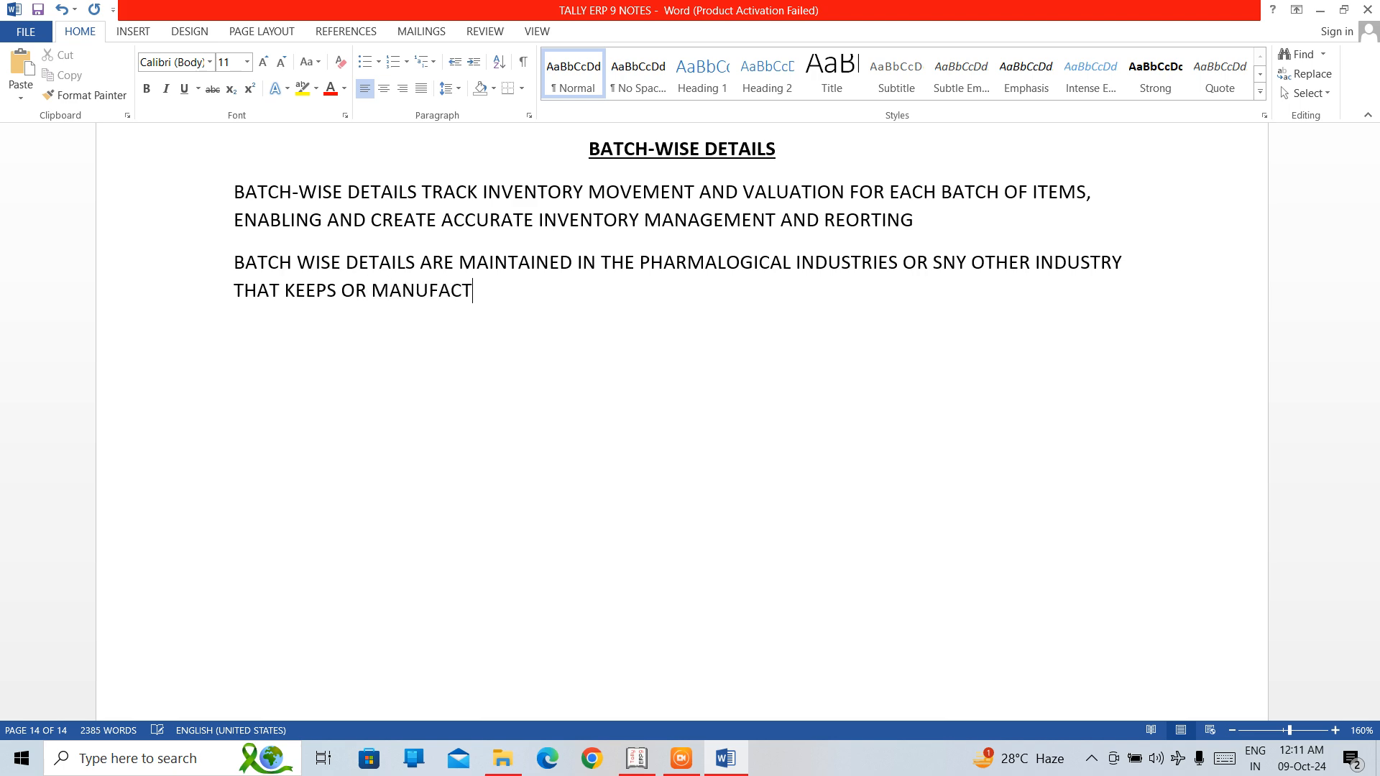
pyautogui.write('URING')
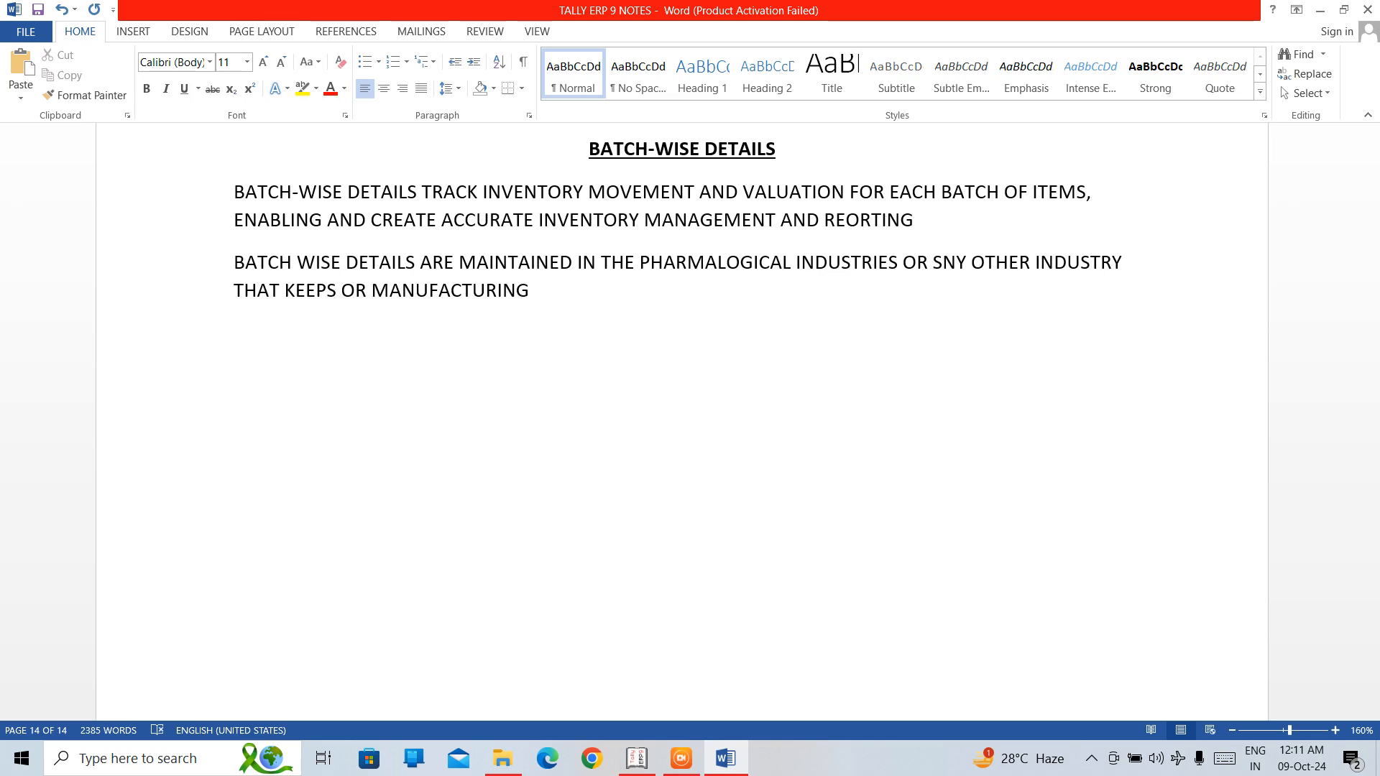
pyautogui.write(' PRE')
# Finish the second paragraph with "PERISHABLE INVENTORY.".
pyautogui.press('BackSpace')
pyautogui.press('BackSpace')
pyautogui.write('ERISHABLE')
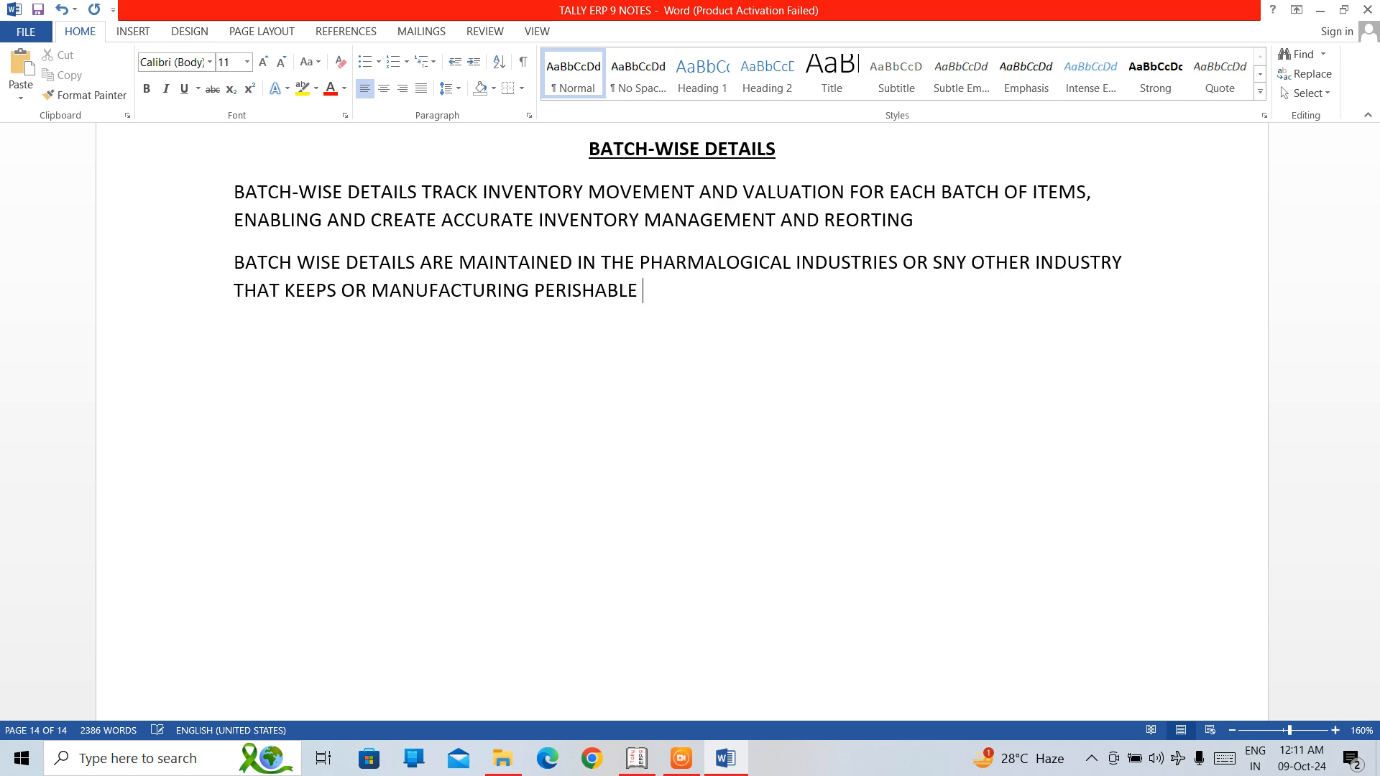
pyautogui.write(' INVENT')
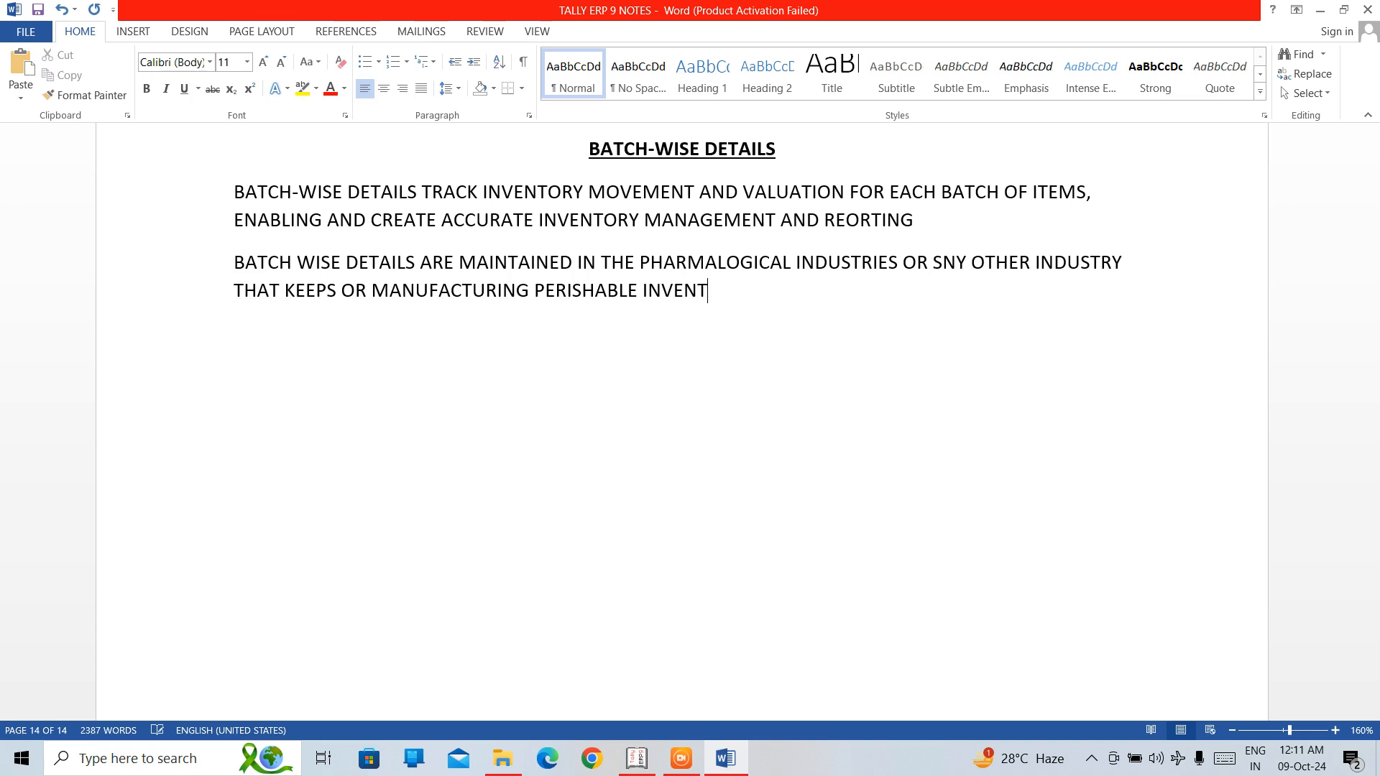
pyautogui.write('ORY.')
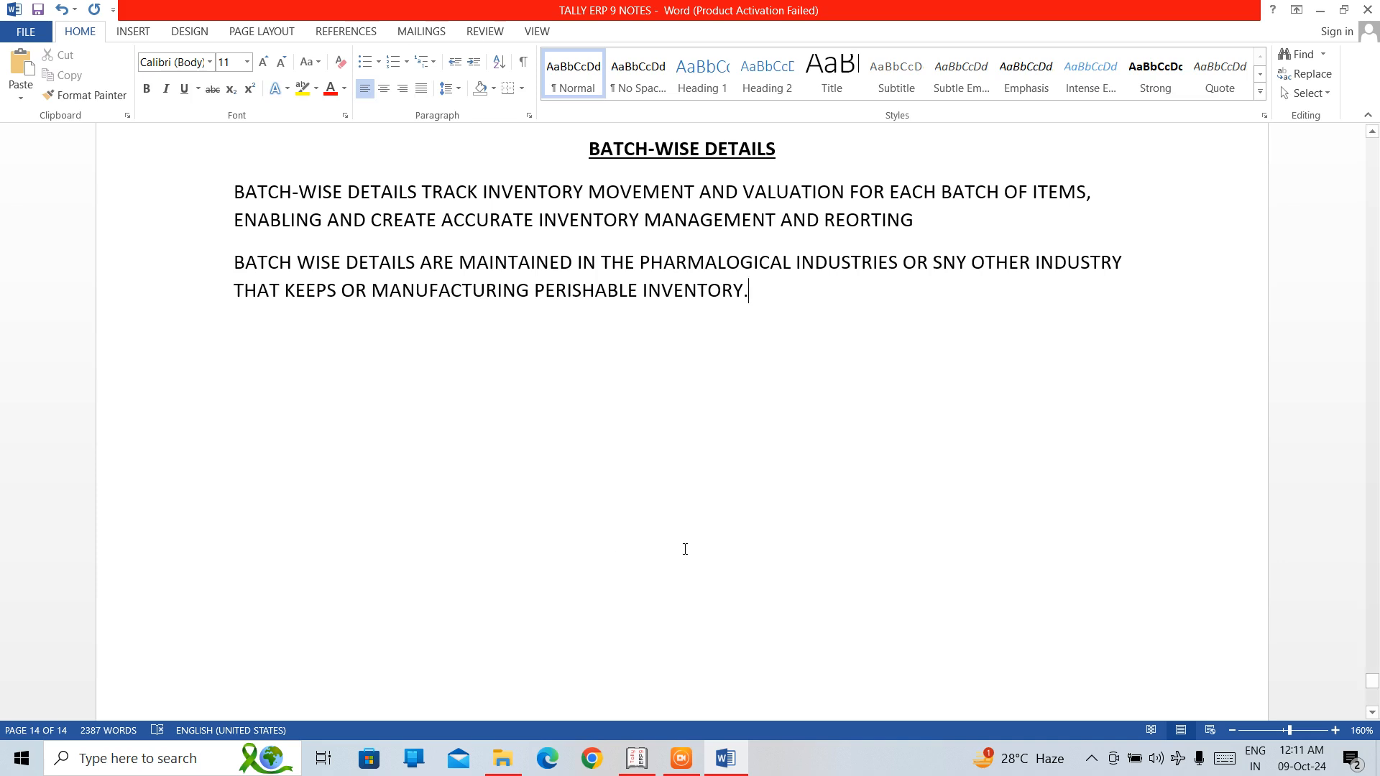
# Correct the misspelled word SNY to ANY in the second paragraph.
pyautogui.click(944, 261)
pyautogui.press('BackSpace')
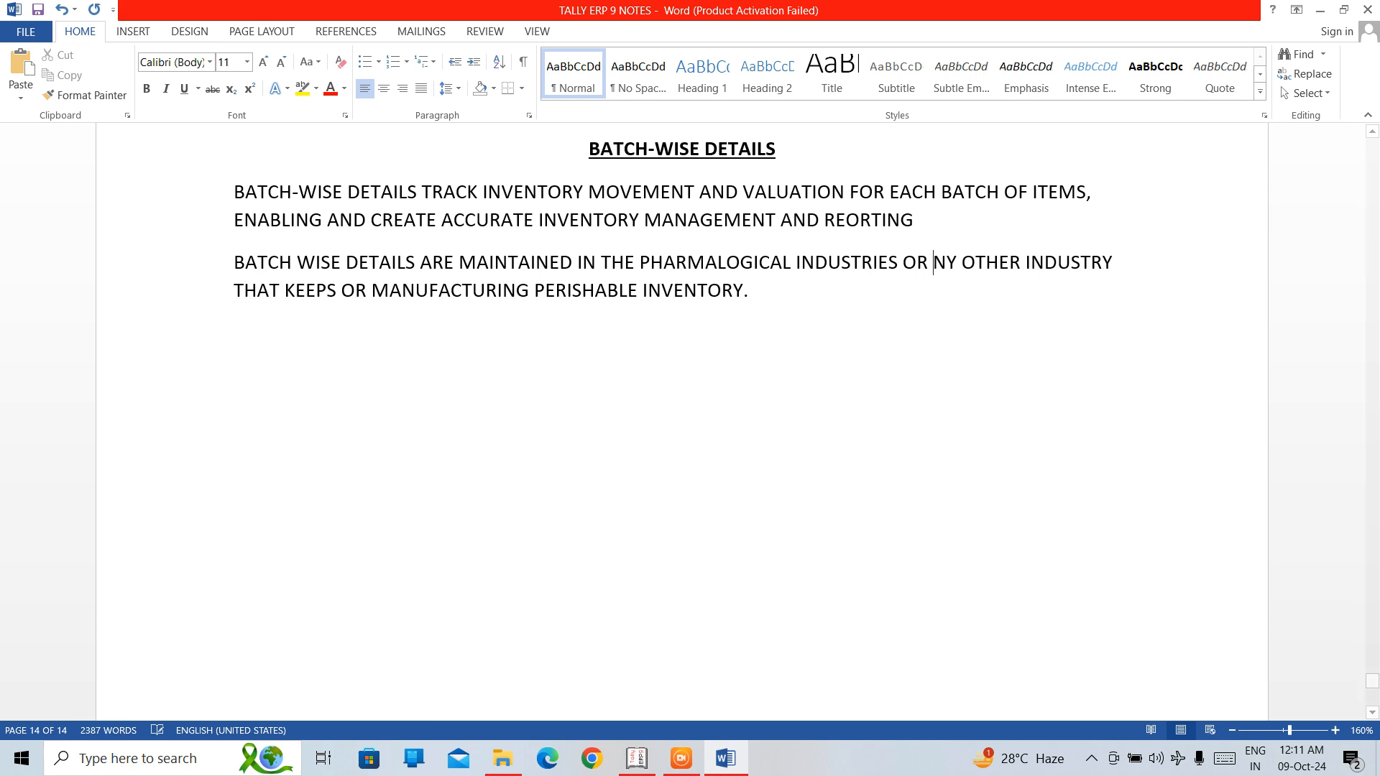
pyautogui.write('A')
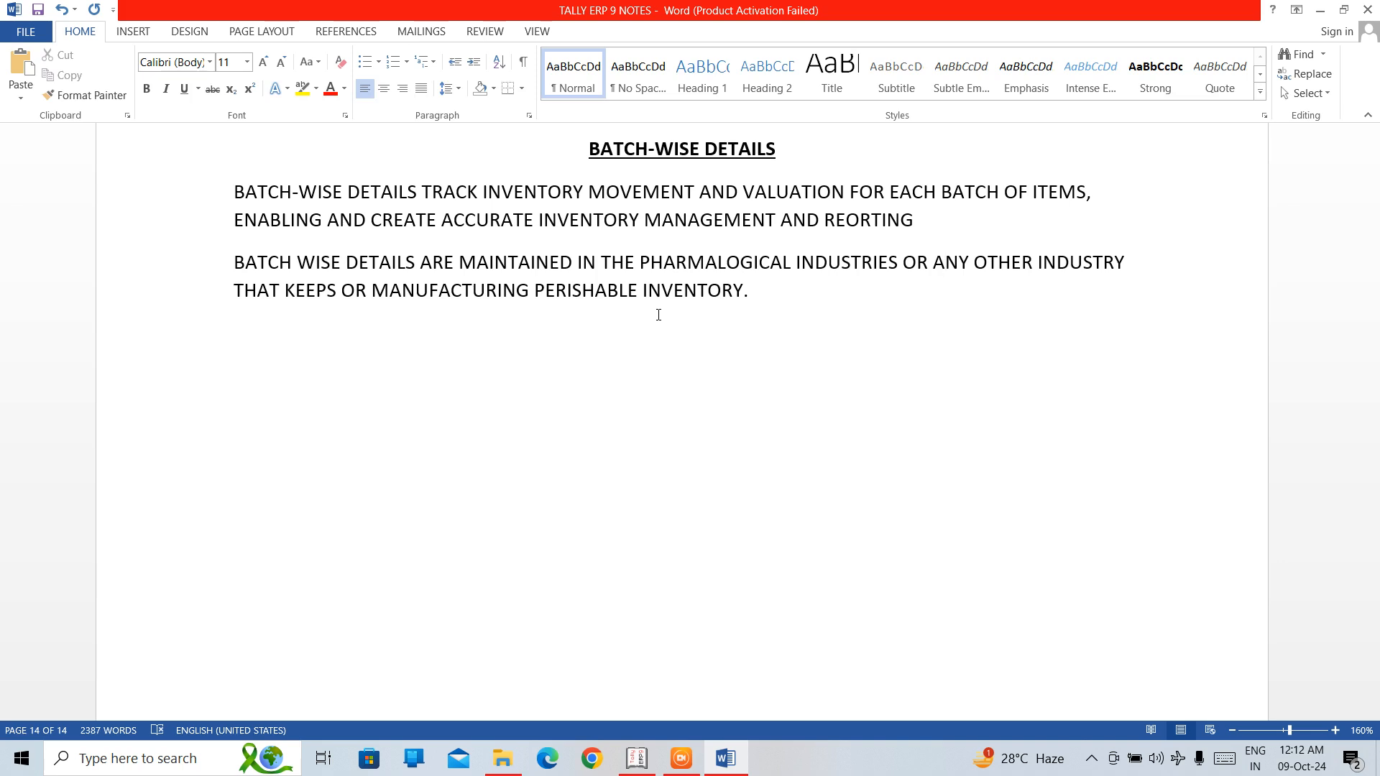
# Add a centred, bold and underlined heading "FEATURES" below the second paragraph.
pyautogui.hotkey('ctrl', 'End')
pyautogui.hotkey('ctrl', 'b')
pyautogui.hotkey('ctrl', 'e')
pyautogui.hotkey('ctrl', 'l')
pyautogui.hotkey('ctrl', 'e')
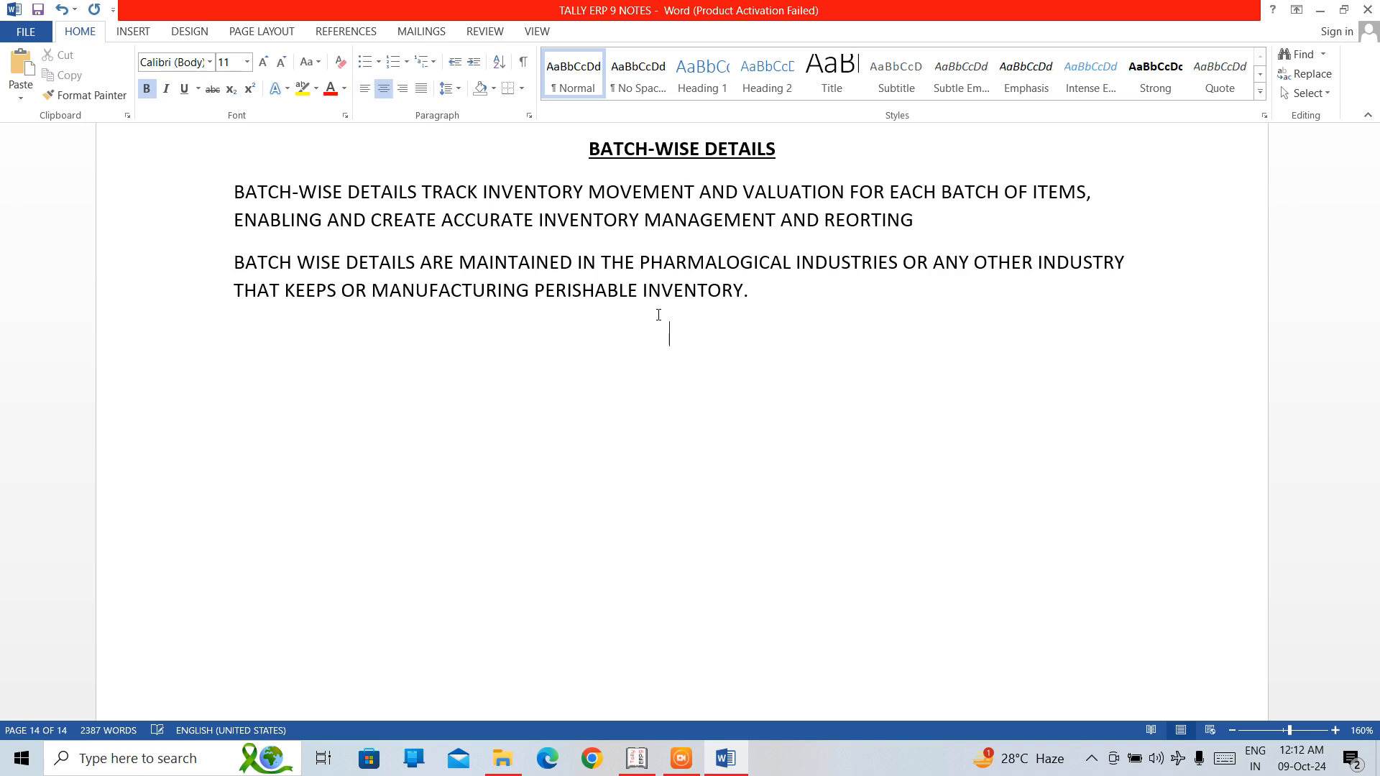
pyautogui.hotkey('ctrl', 'u')
pyautogui.write('FEAT')
pyautogui.press('BackSpace')
pyautogui.write('ATUE')
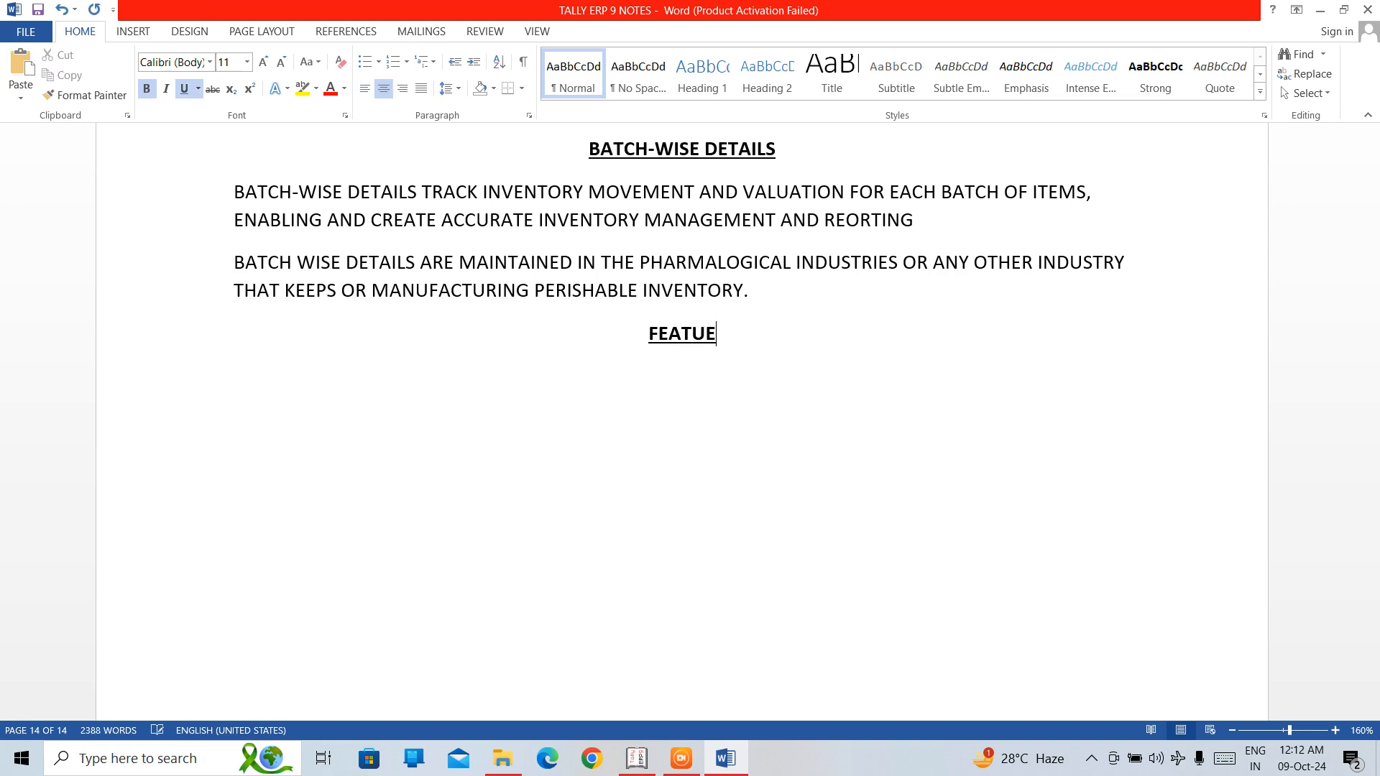
pyautogui.press('BackSpace')
pyautogui.write('RES')
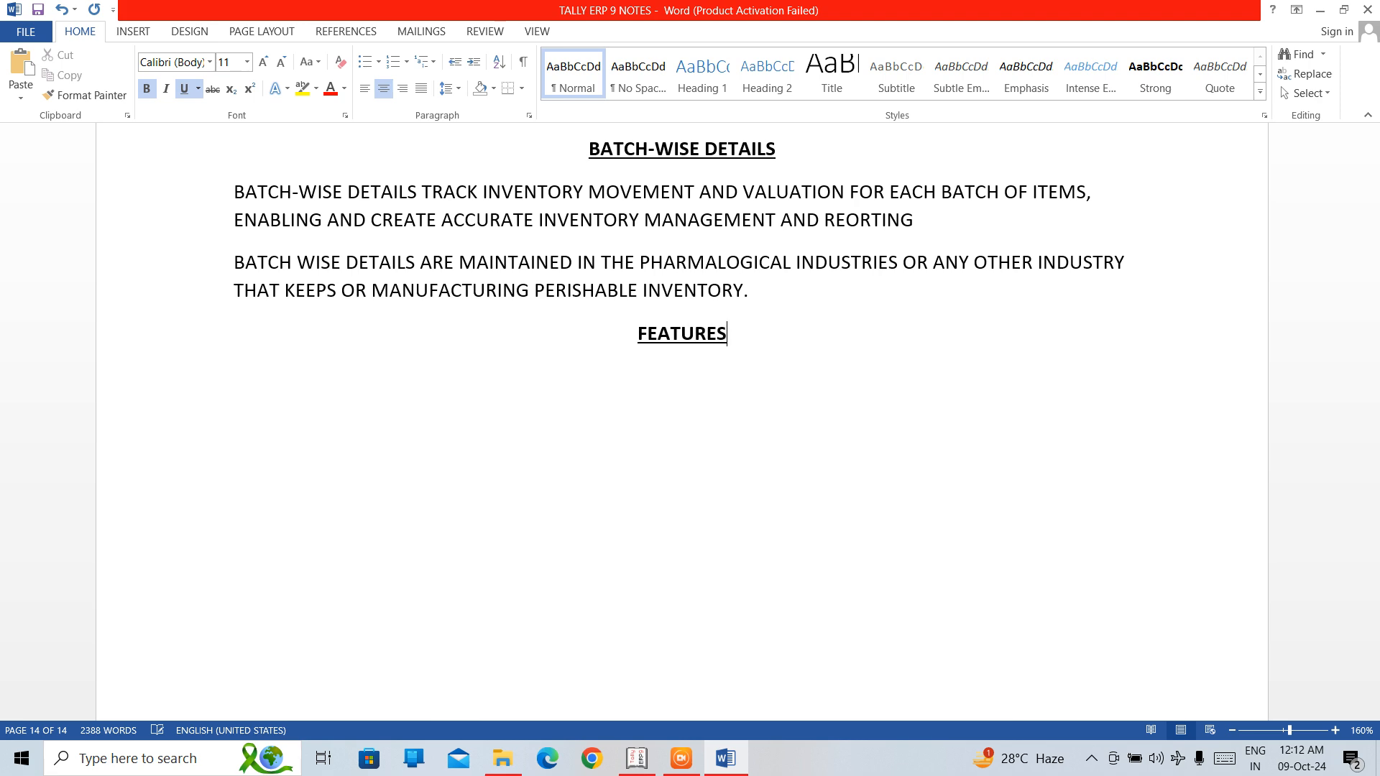
# Start a left-aligned numbered list without bold or underline below FEATURES, with the first item "BATCH NUMBER TRACKING".
pyautogui.press('Return')
pyautogui.hotkey('ctrl', 'l')
pyautogui.hotkey('ctrl', 'b')
pyautogui.hotkey('ctrl', 'u')
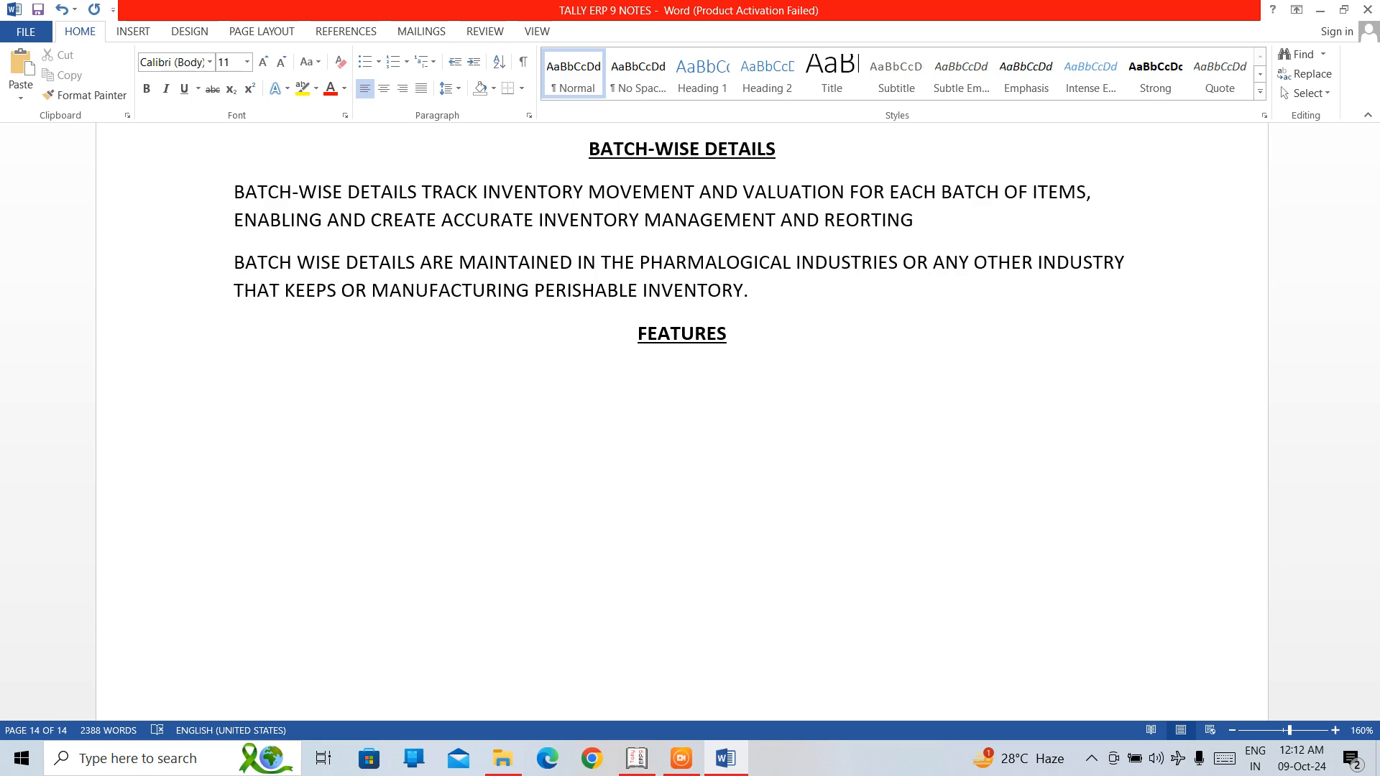
pyautogui.write('1. ')
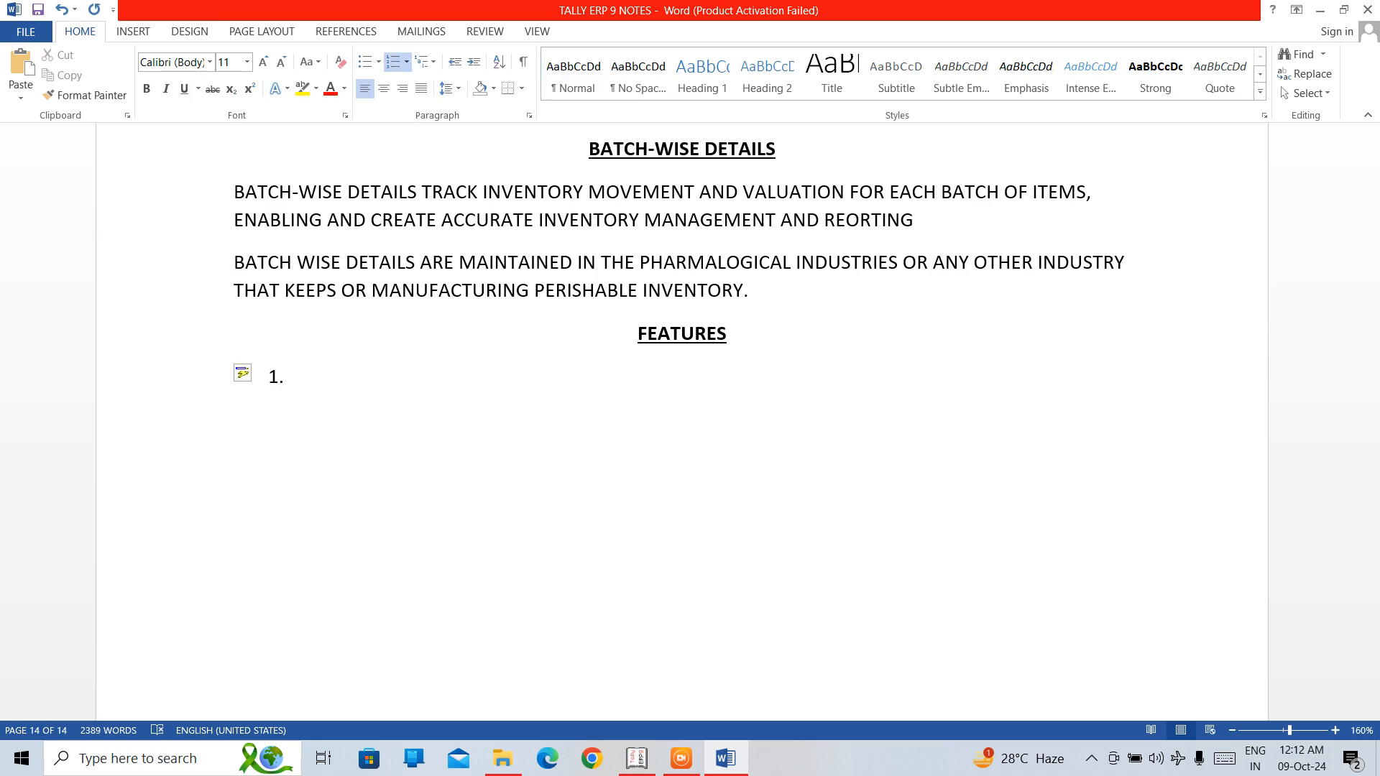
pyautogui.write('BATCH NUMBERING')
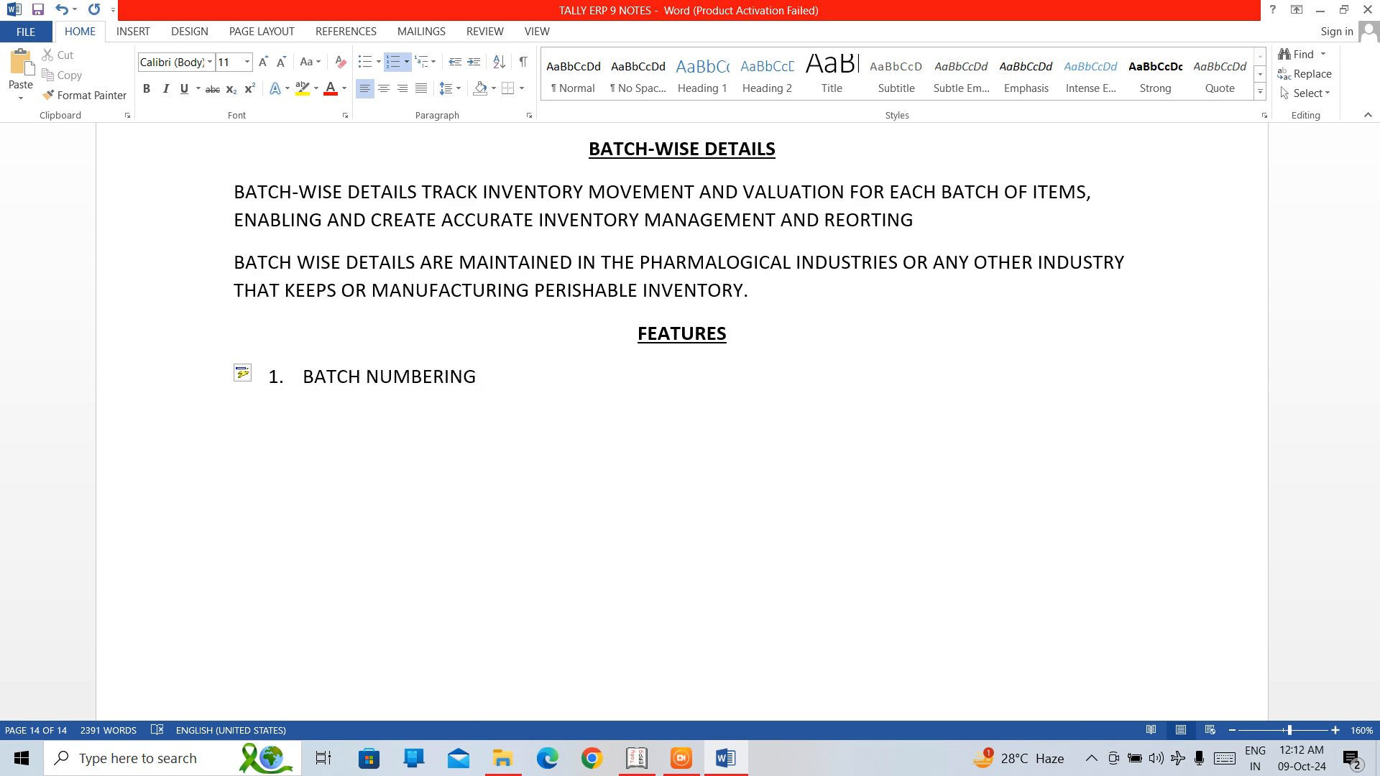
pyautogui.press('BackSpace')
pyautogui.press('BackSpace')
pyautogui.press('BackSpace')
pyautogui.write('TRACKING')
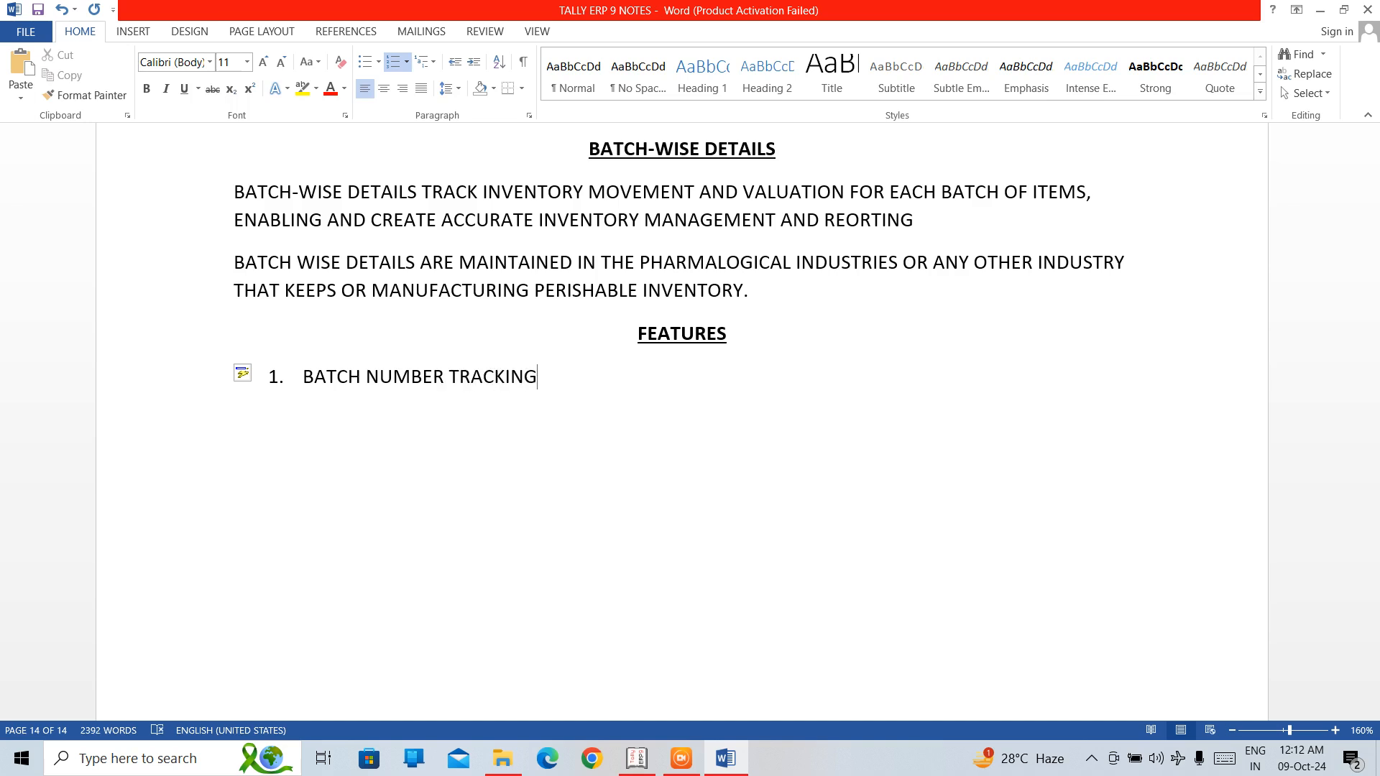
# Add "EXPIRY/MANUFACTURING DATE TRACK" as the second item of the features list.
pyautogui.press('Return')
pyautogui.write('EXPIRY/')
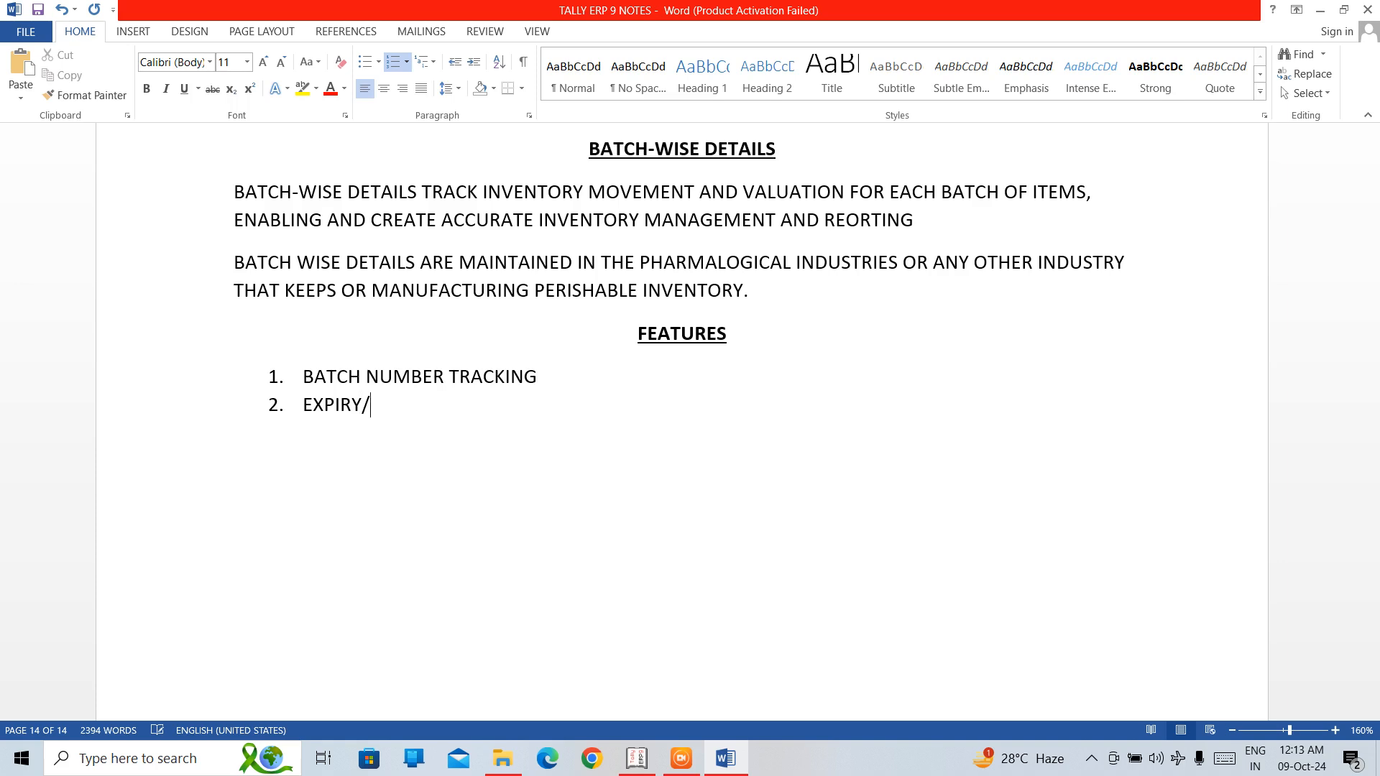
pyautogui.write('MANUFACTURIG')
pyautogui.press('BackSpace')
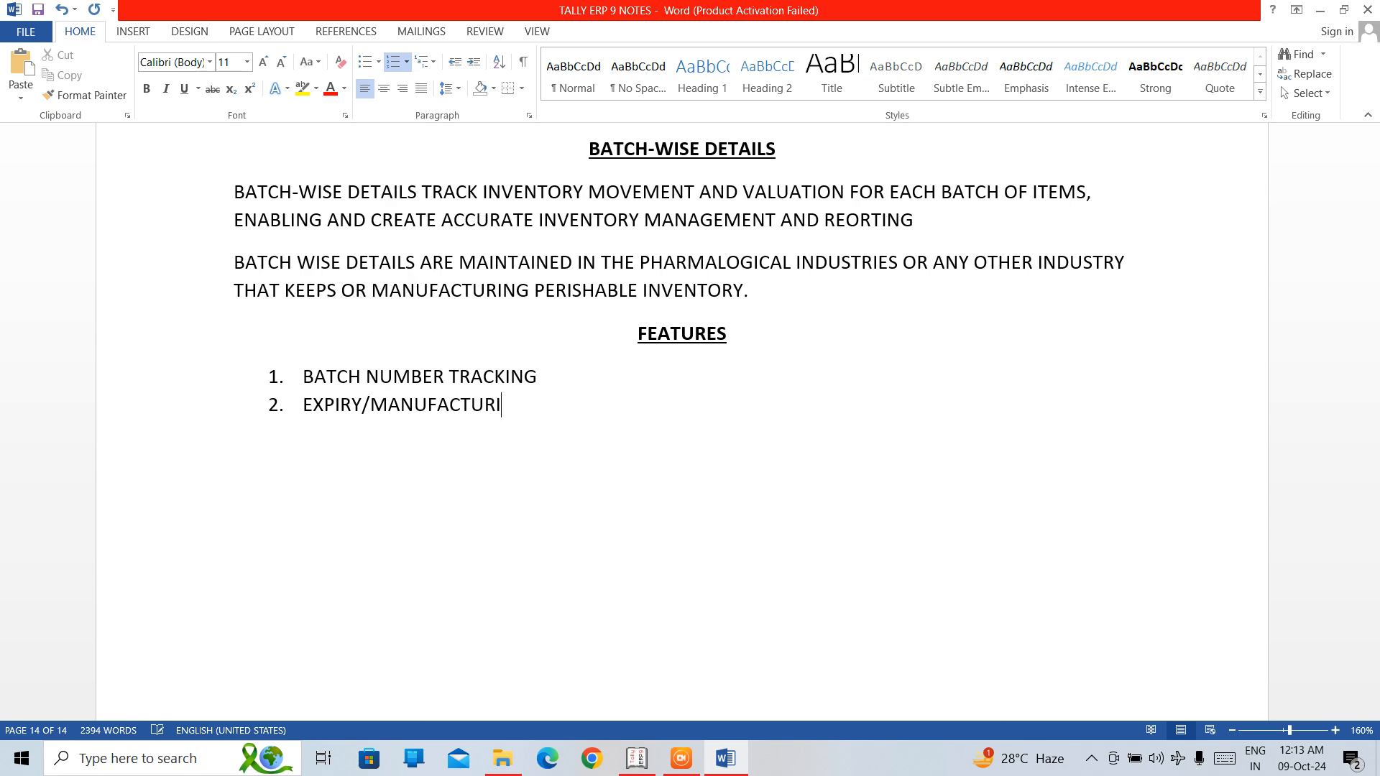
pyautogui.write('NG DATE TRACLI')
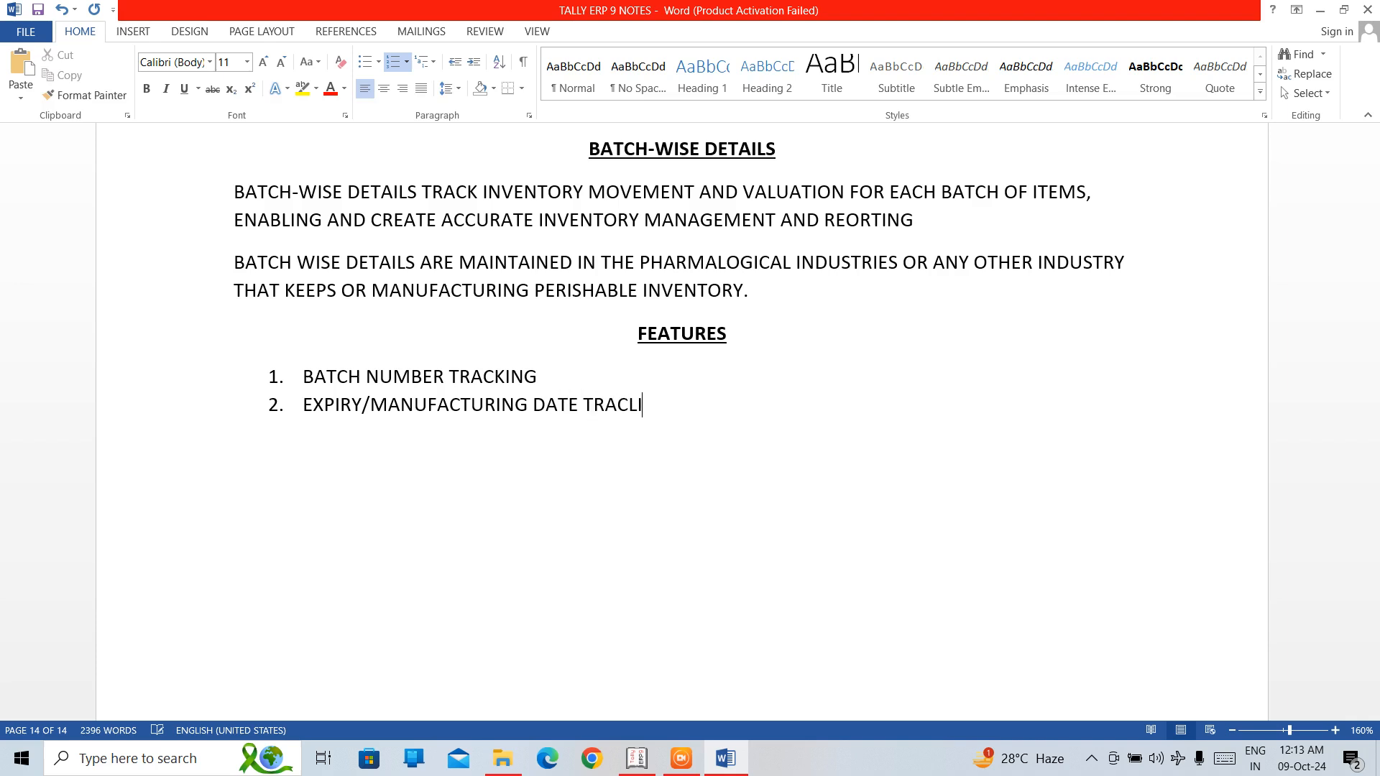
pyautogui.press('BackSpace')
pyautogui.press('BackSpace')
pyautogui.write('K')
# Add "QUANTITY AND RATE" as the third item of the features list.
pyautogui.press('Return')
pyautogui.write('QUAN')
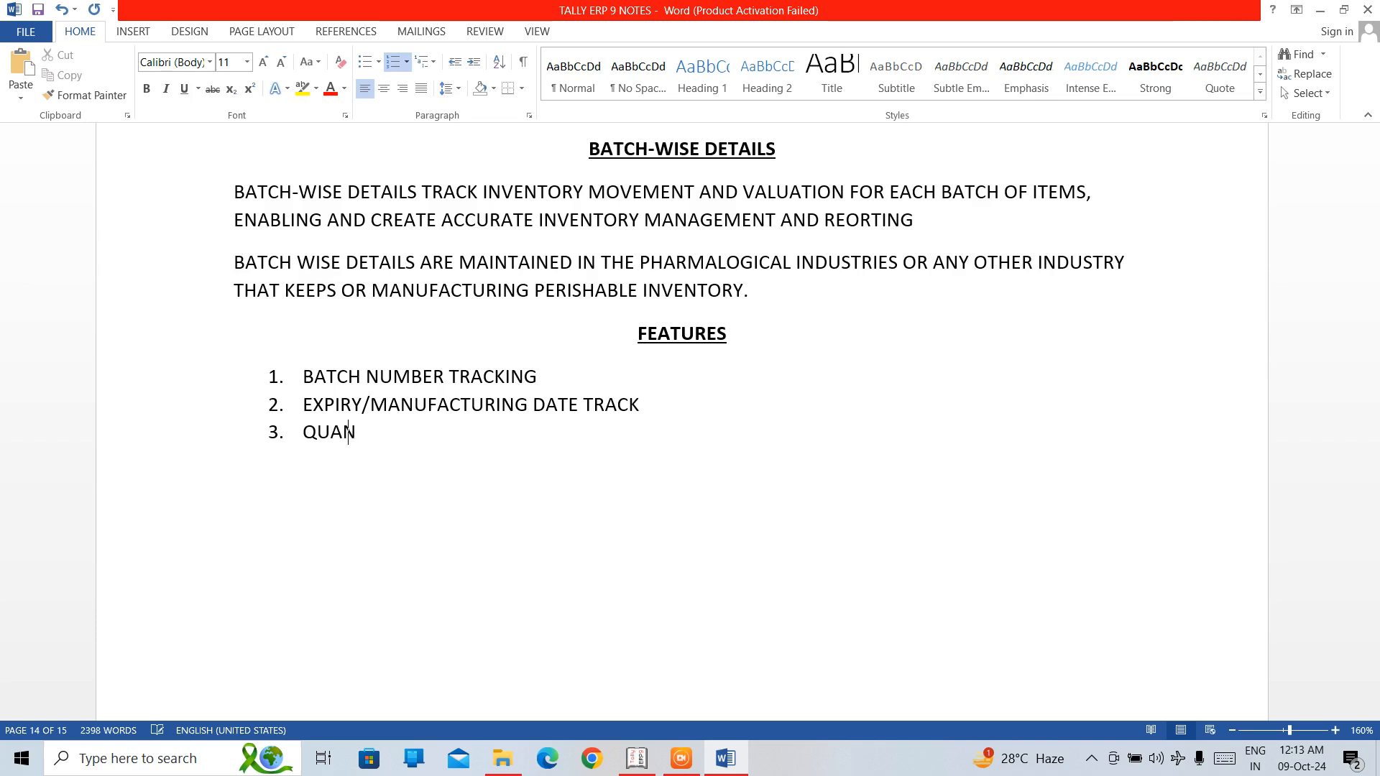
pyautogui.write('TITY')
pyautogui.write('AND RATE')
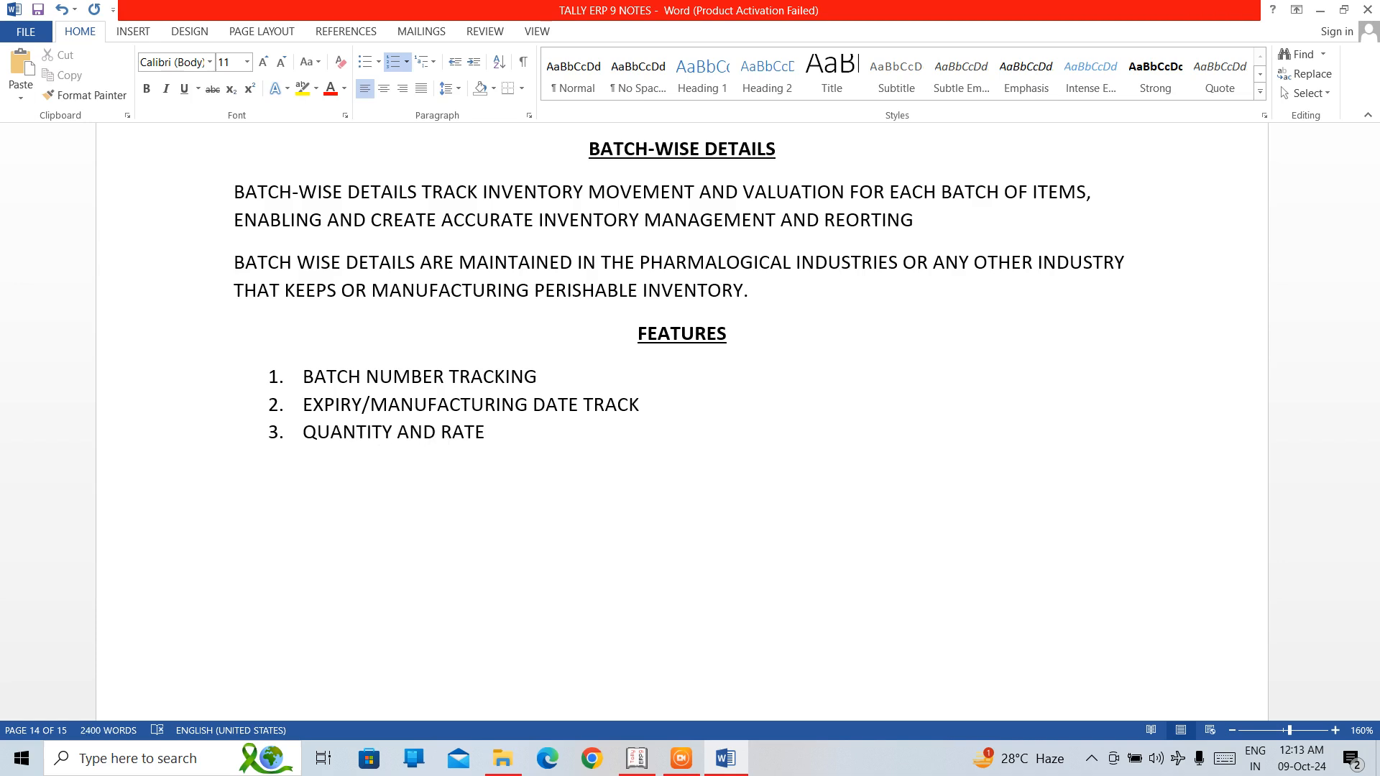
# Add "BATCH-WISE INVENTORY VALUATION" as the fourth item of the features list.
pyautogui.press('Return')
pyautogui.write('BATCH-WISE D')
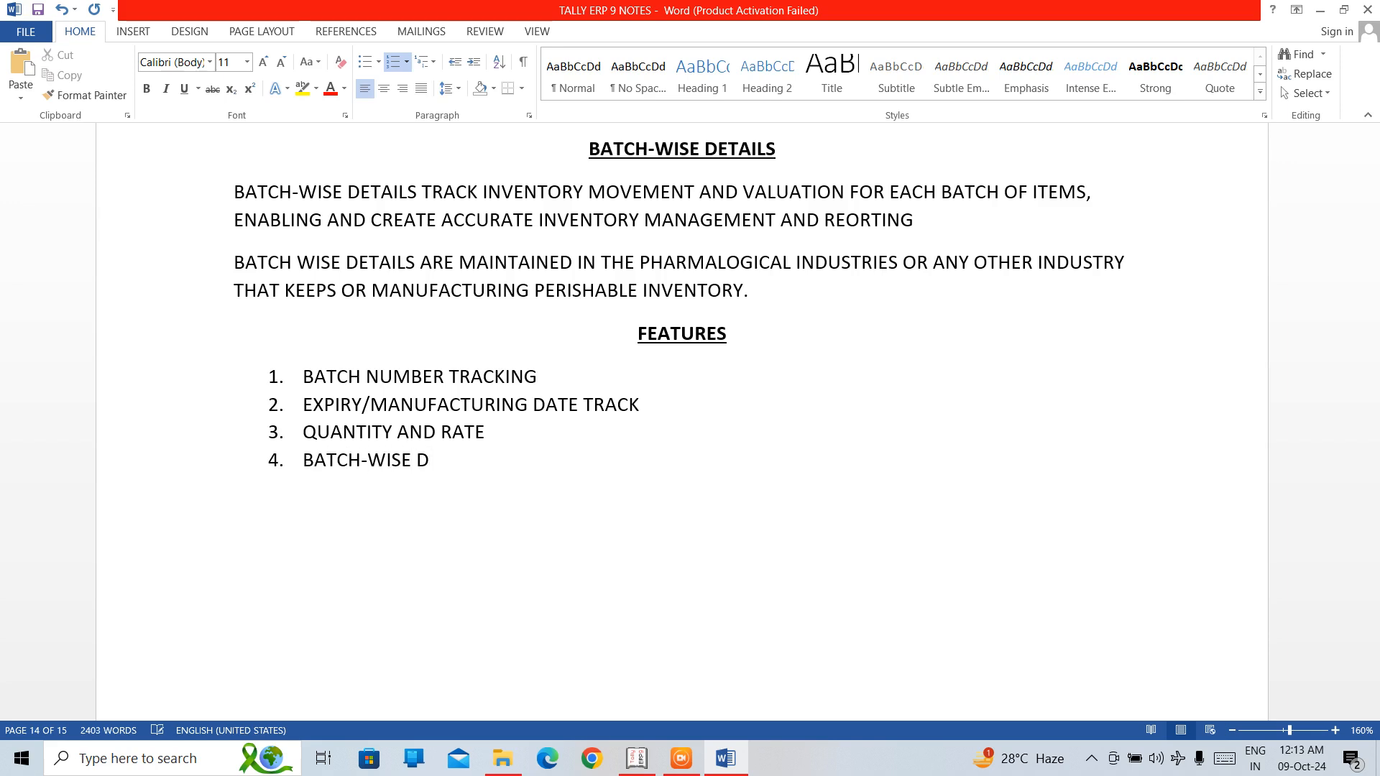
pyautogui.press('BackSpace')
pyautogui.write('INVENTORY VAKUATI')
pyautogui.press('BackSpace')
pyautogui.press('BackSpace')
pyautogui.press('BackSpace')
pyautogui.press('BackSpace')
pyautogui.press('BackSpace')
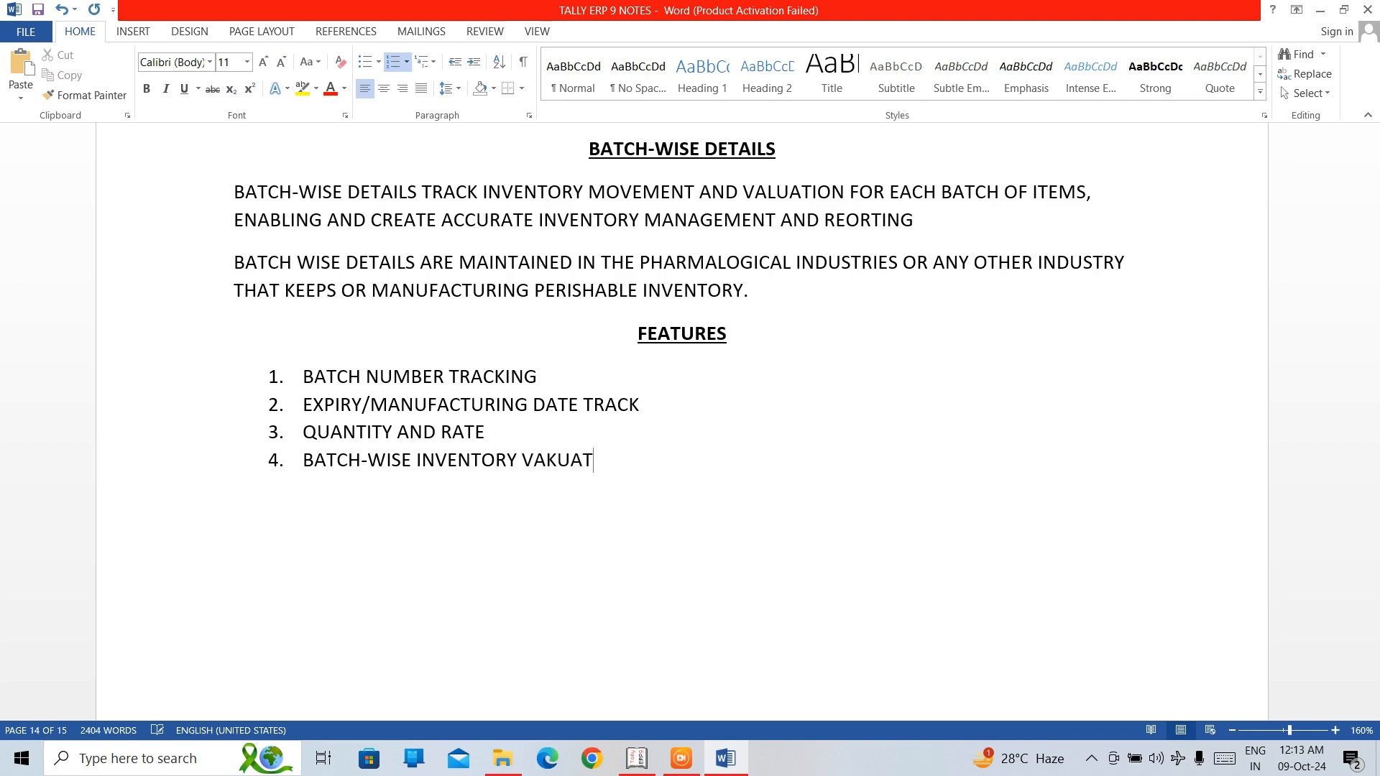
pyautogui.write('LA')
pyautogui.press('BackSpace')
pyautogui.write('UATION')
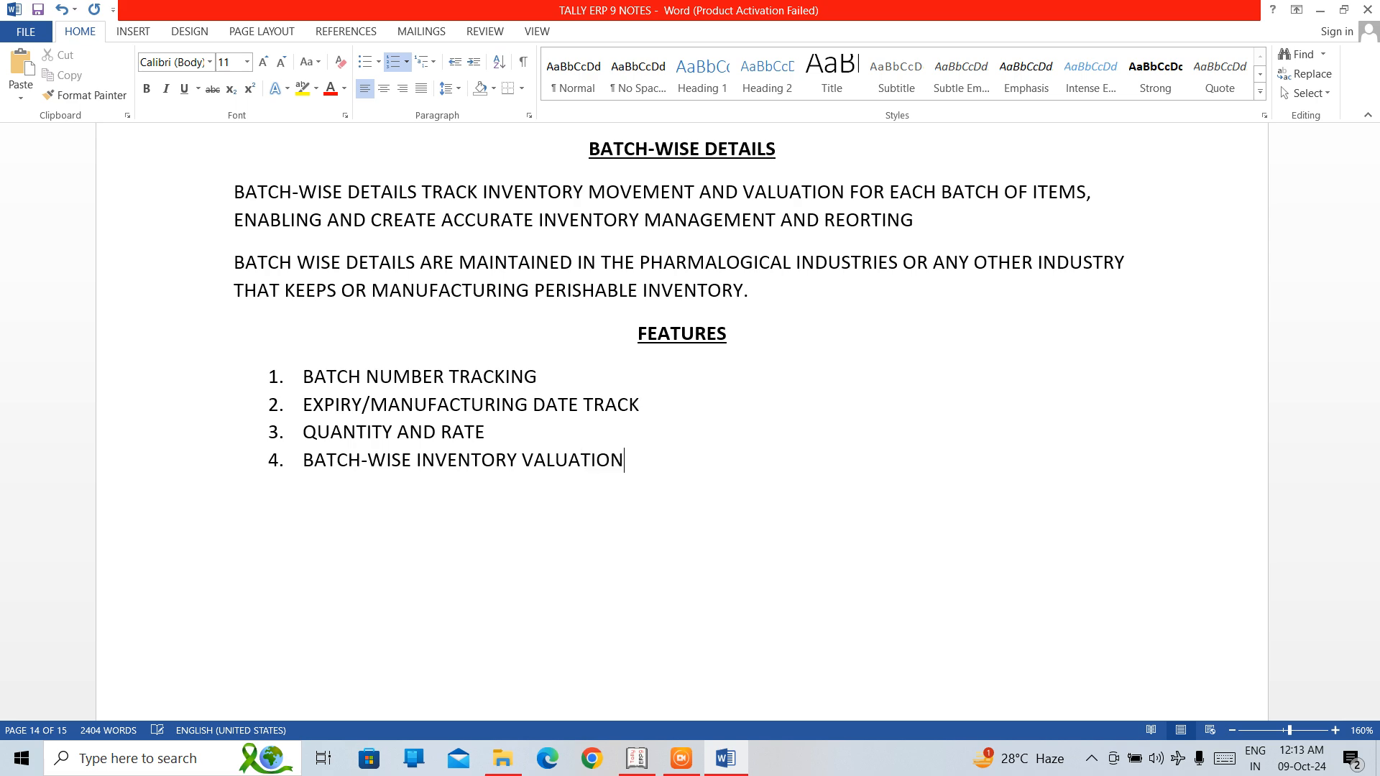
# Add "AUTOMATIC BATCH ALLOCATION" as the fifth item of the features list.
pyautogui.press('Return')
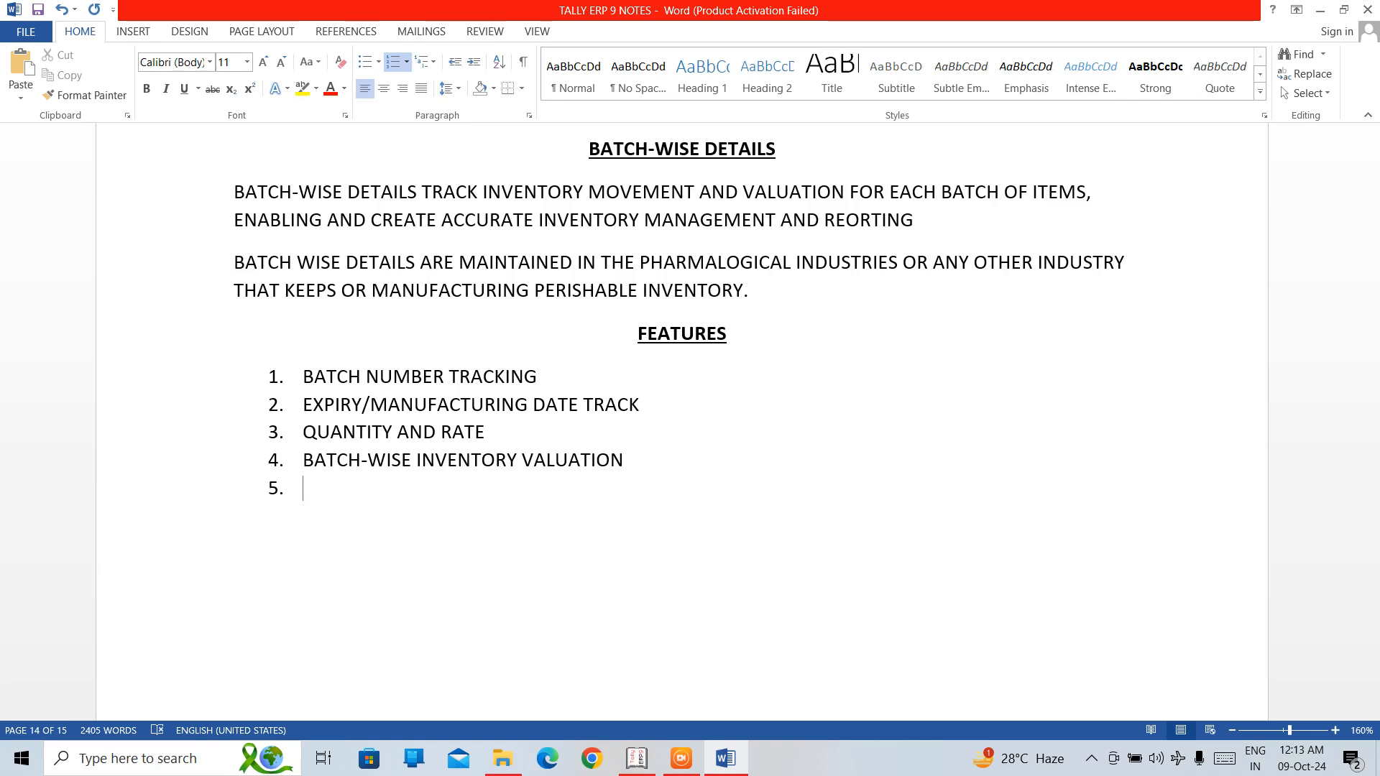
pyautogui.write('AUTOMATIC V')
pyautogui.press('BackSpace')
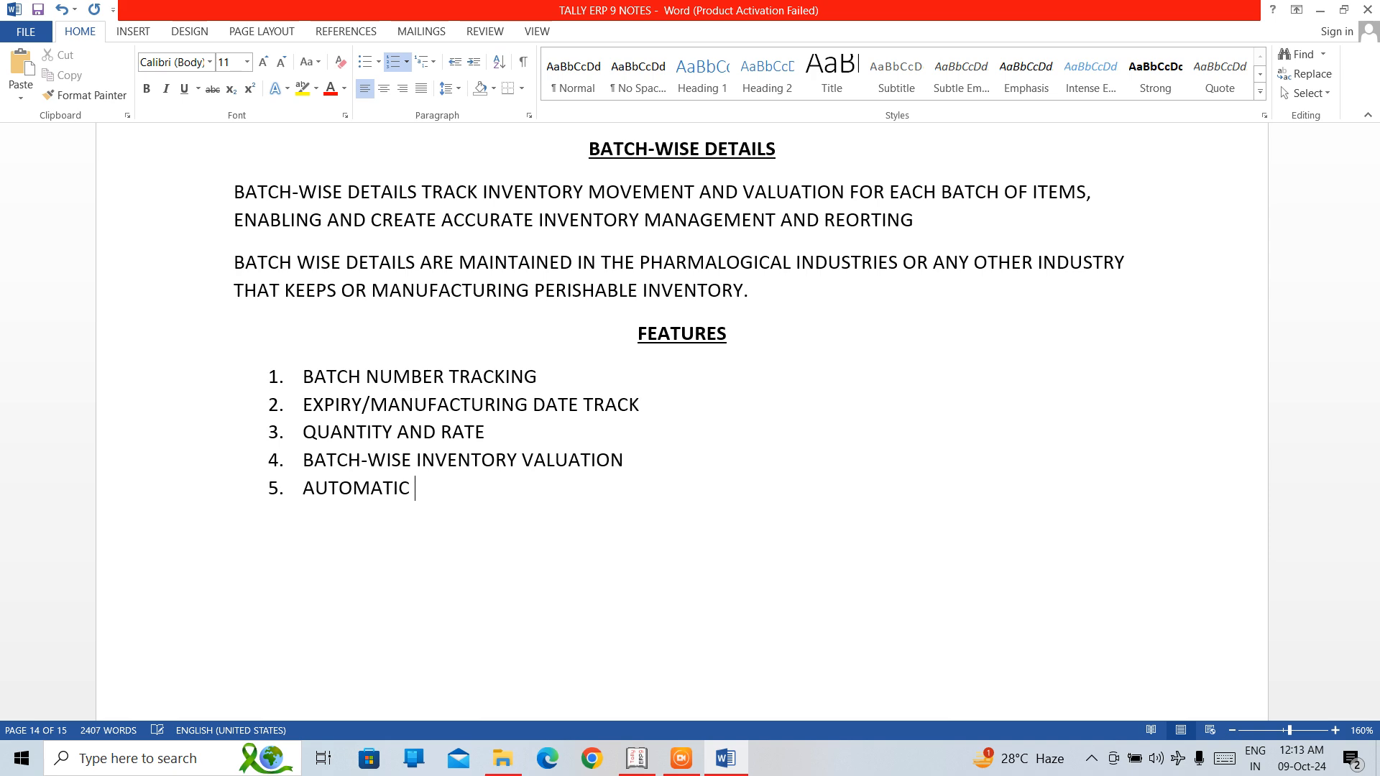
pyautogui.write('N')
pyautogui.press('BackSpace')
pyautogui.write('BATCH A')
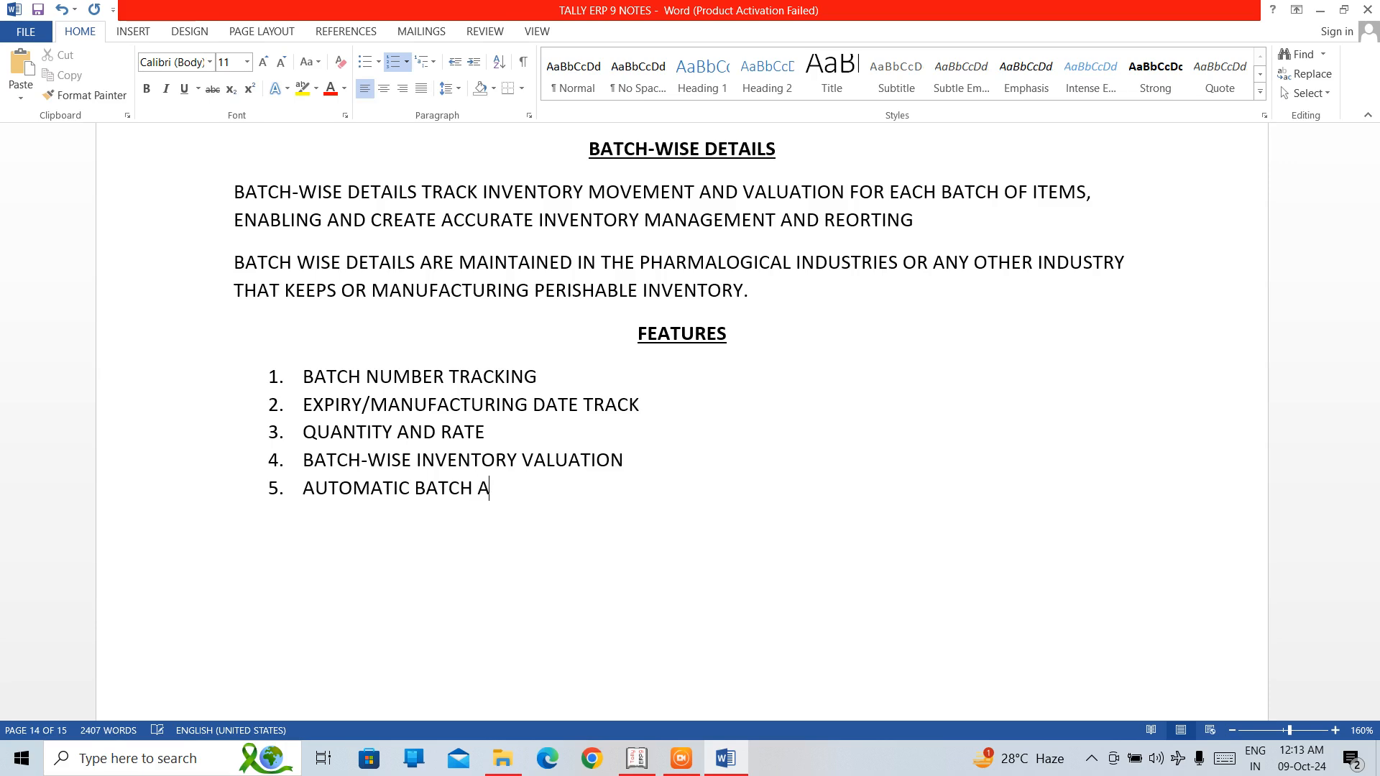
pyautogui.write('LLOCATION')
# Add "BATCH-WISE REPORTING AND ANALYSIS" as the sixth item of the features list.
pyautogui.press('Return')
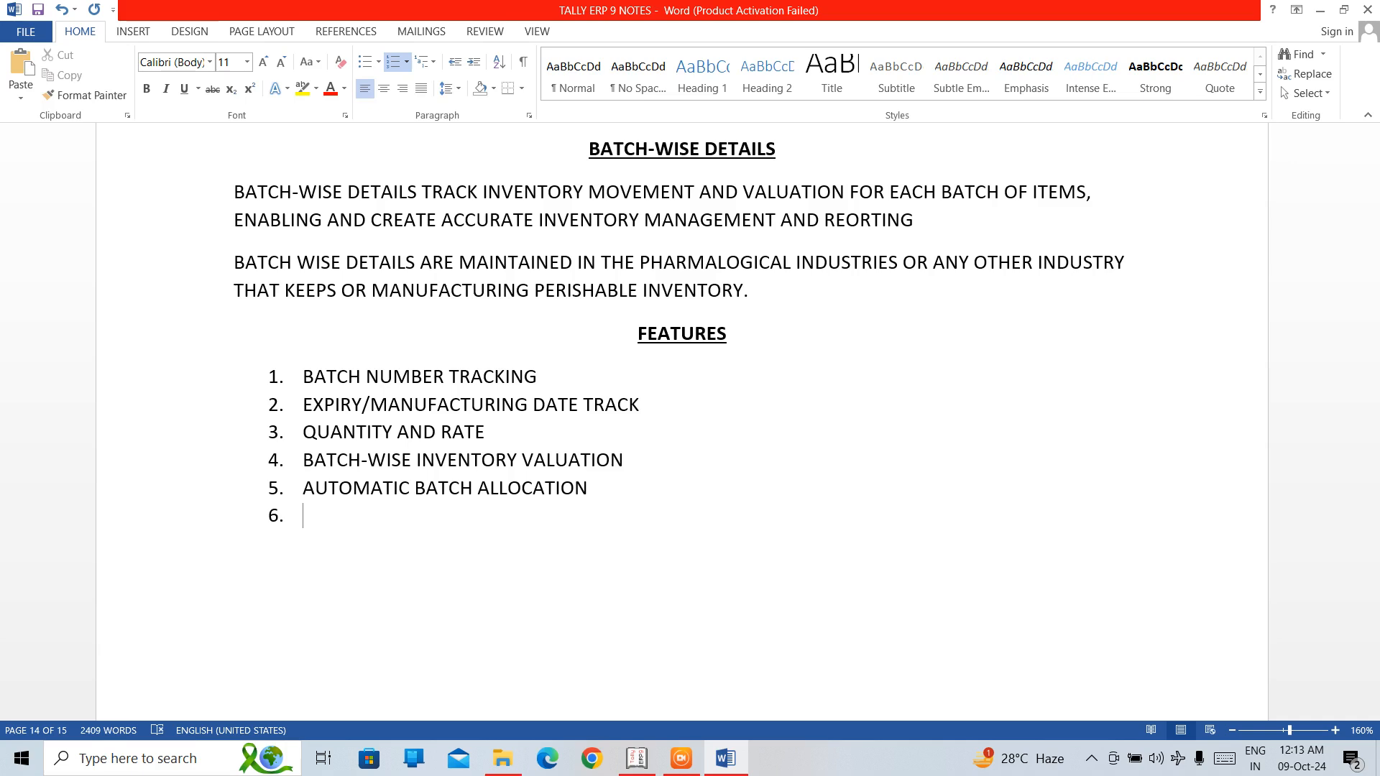
pyautogui.write('BATCH-WIS')
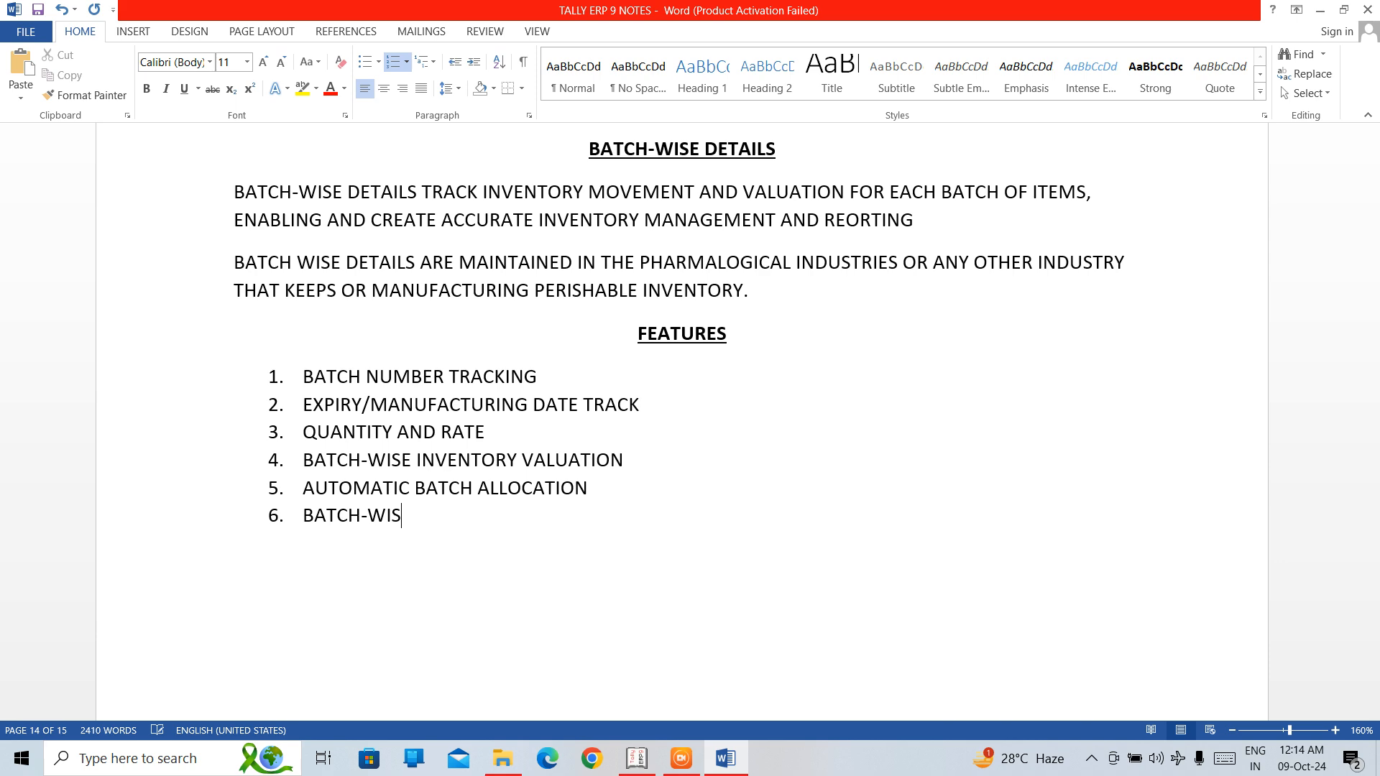
pyautogui.write('E REPORTING')
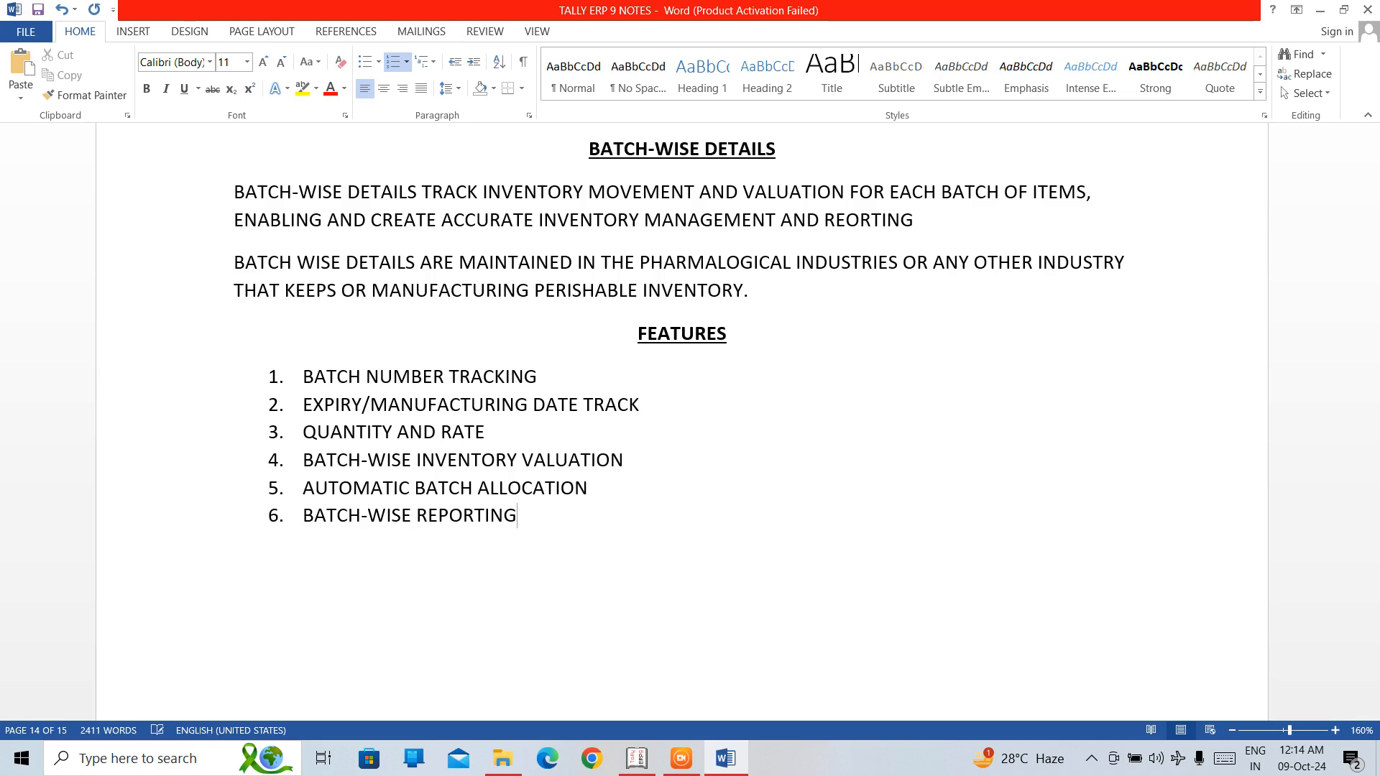
pyautogui.write(' AND ANALYSIS')
# Start the seventh item of the features list with "INTEGRATIONWITH SALES, PURCHASE,".
pyautogui.press('Return')
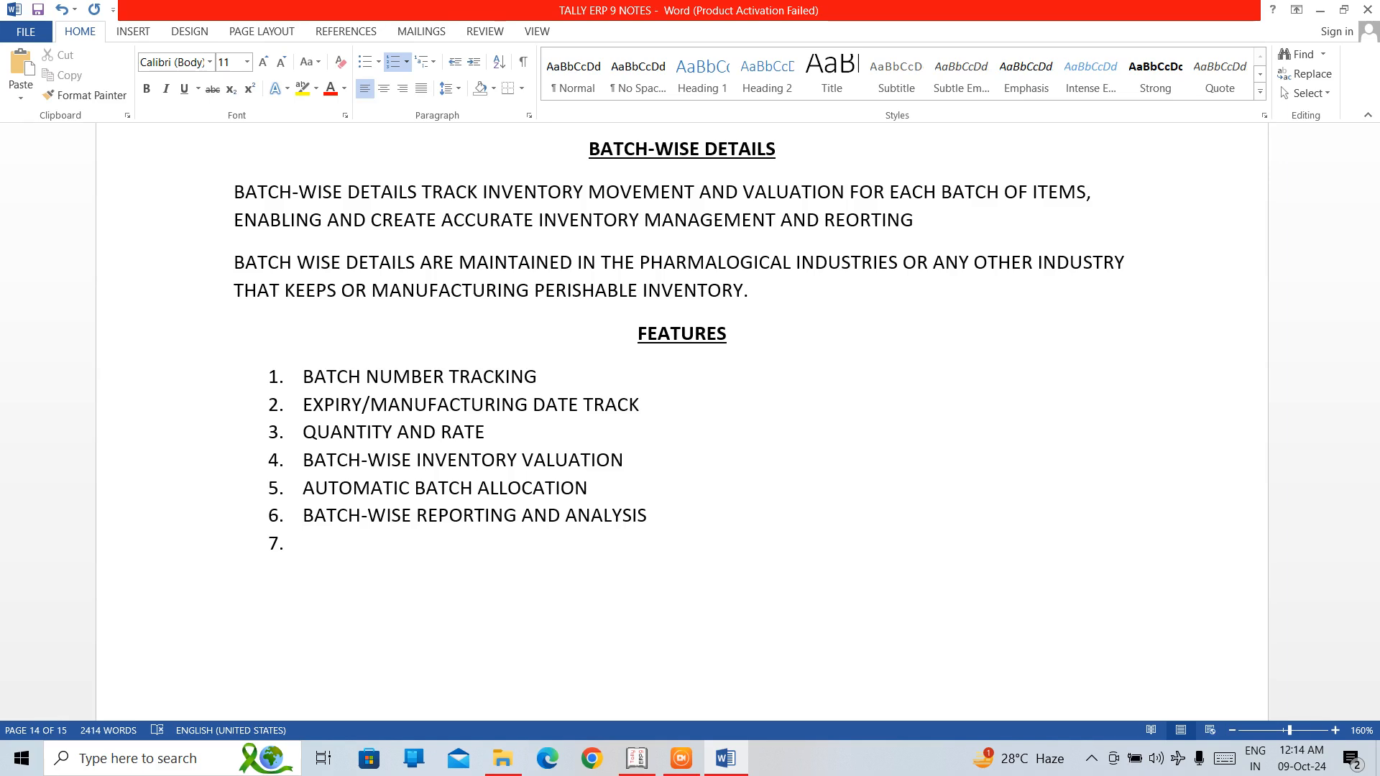
pyautogui.write('I')
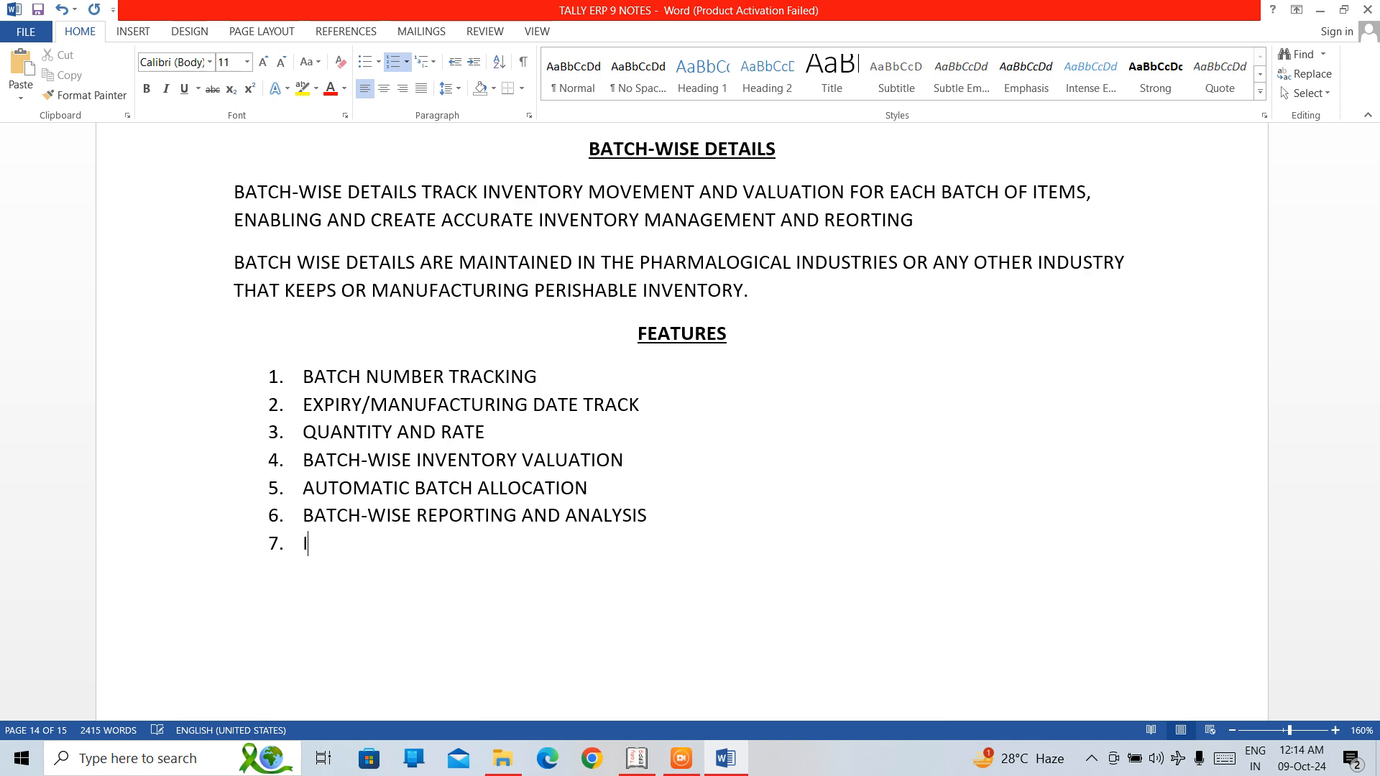
pyautogui.write('NTEGRATIO')
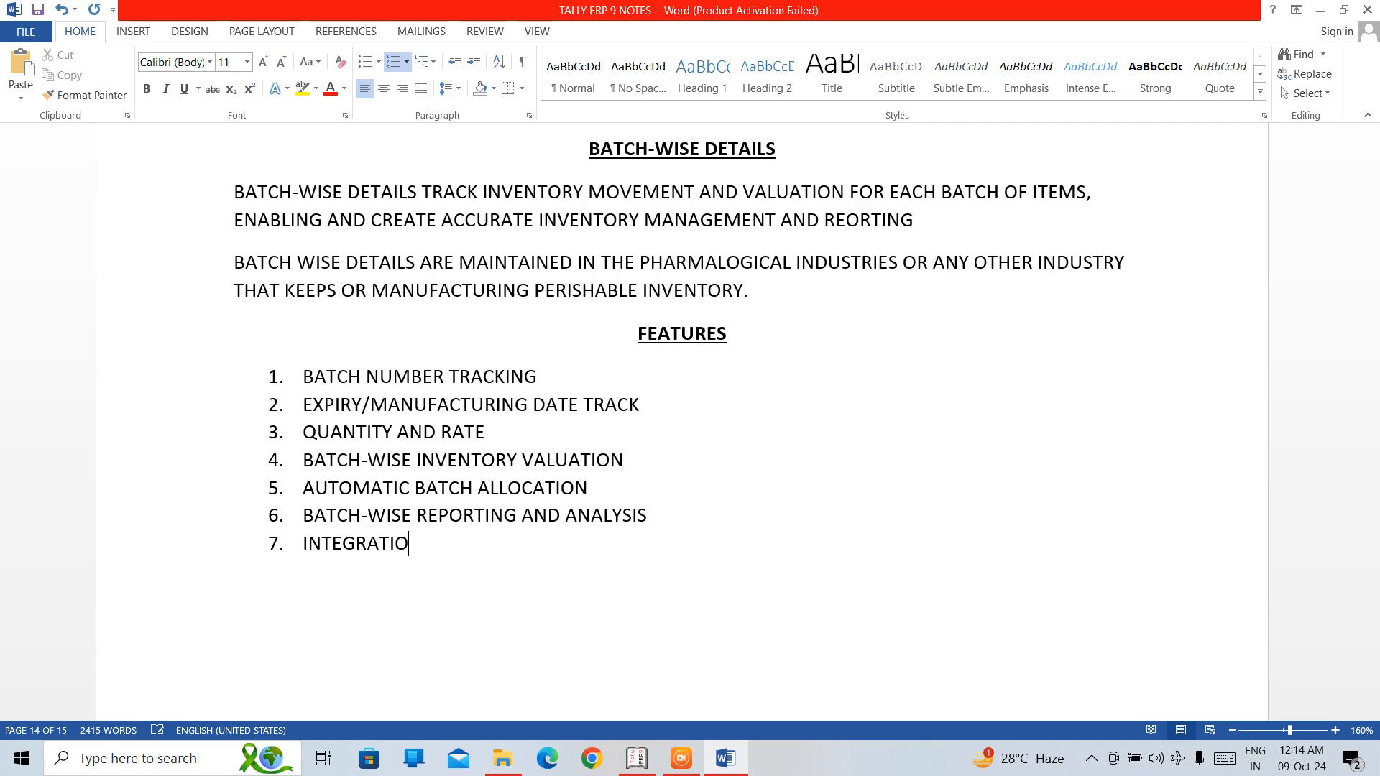
pyautogui.write('NW')
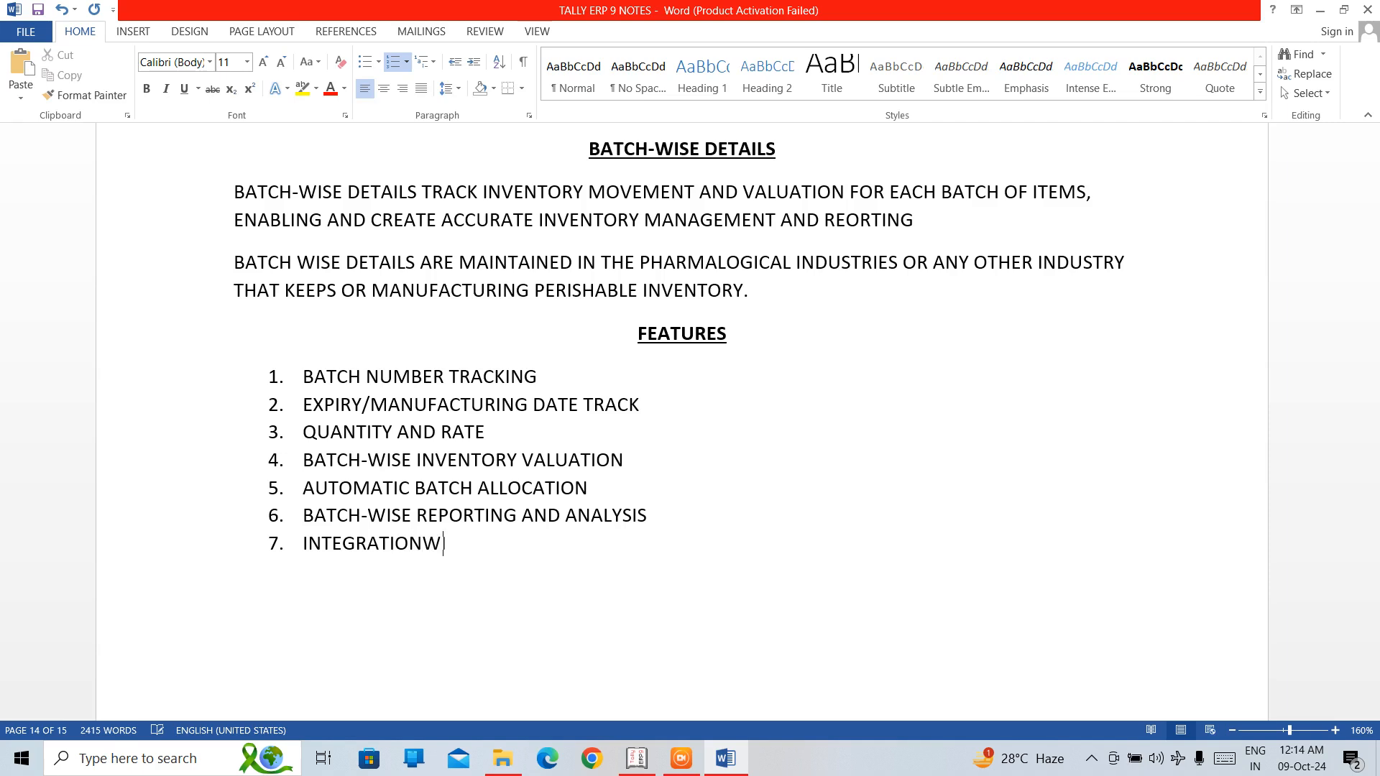
pyautogui.write('ITH SALES, PURCHASE')
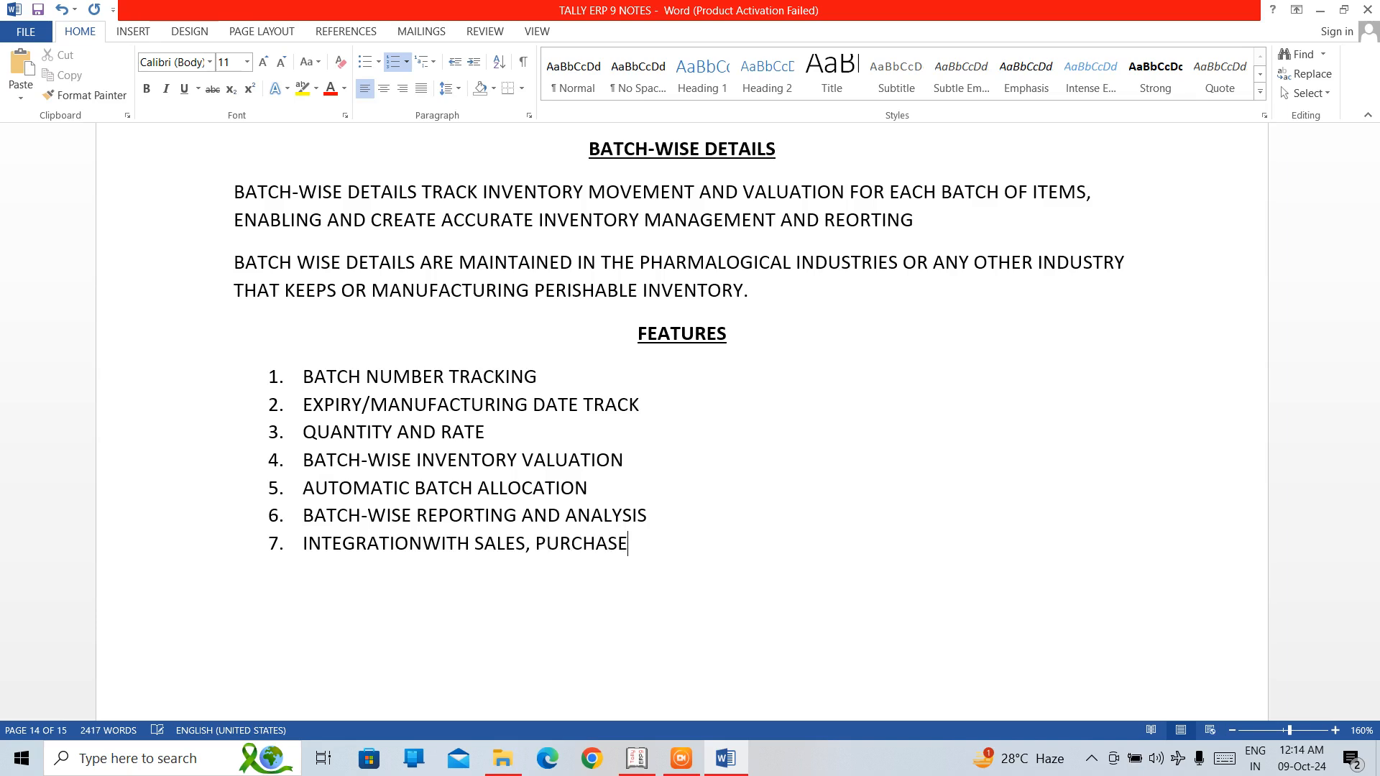
pyautogui.write(', AND STOCK VOUCEH')
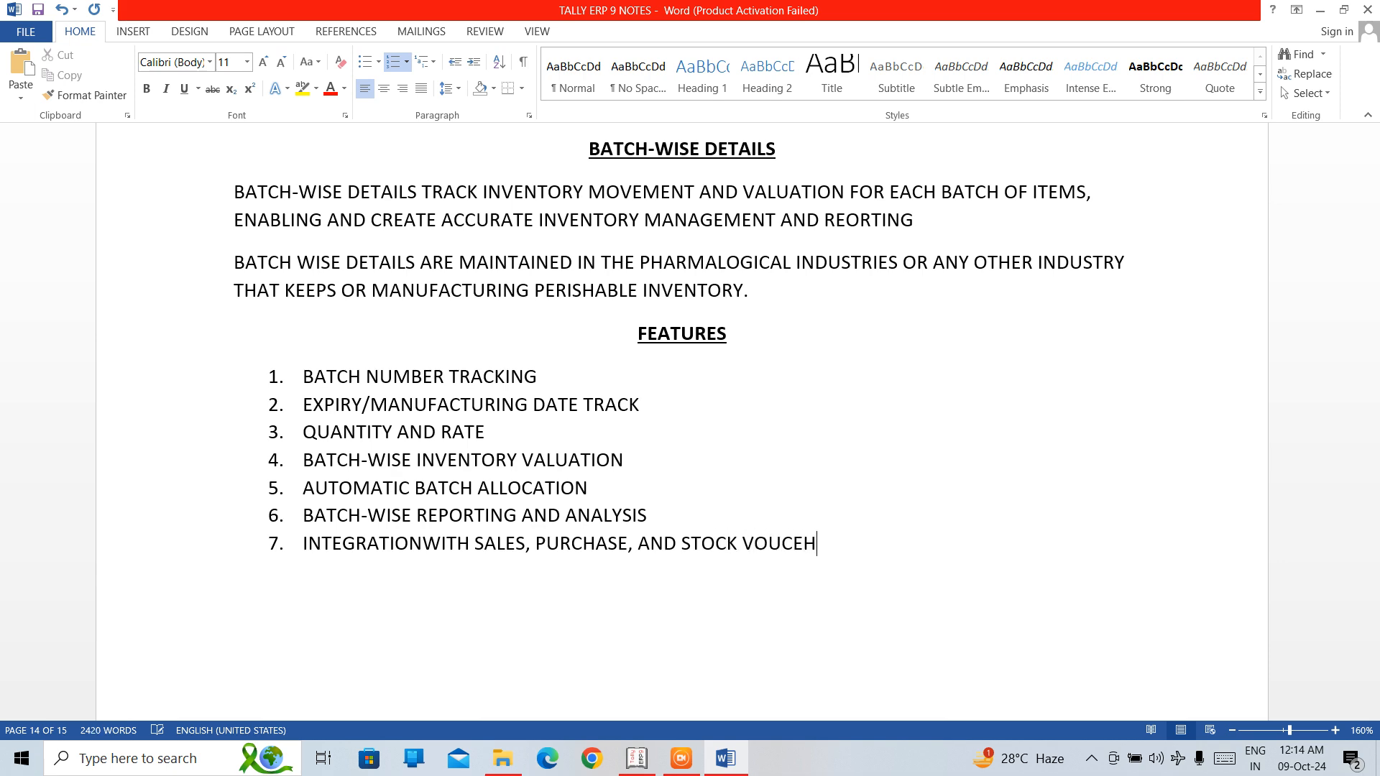
# Finish the seventh feature with "AND STOCK VOUCHERS" and place the text cursor between INTEGRATION and WITH.
pyautogui.press('BackSpace')
pyautogui.press('BackSpace')
pyautogui.write('HERS')
pyautogui.click(424, 543)
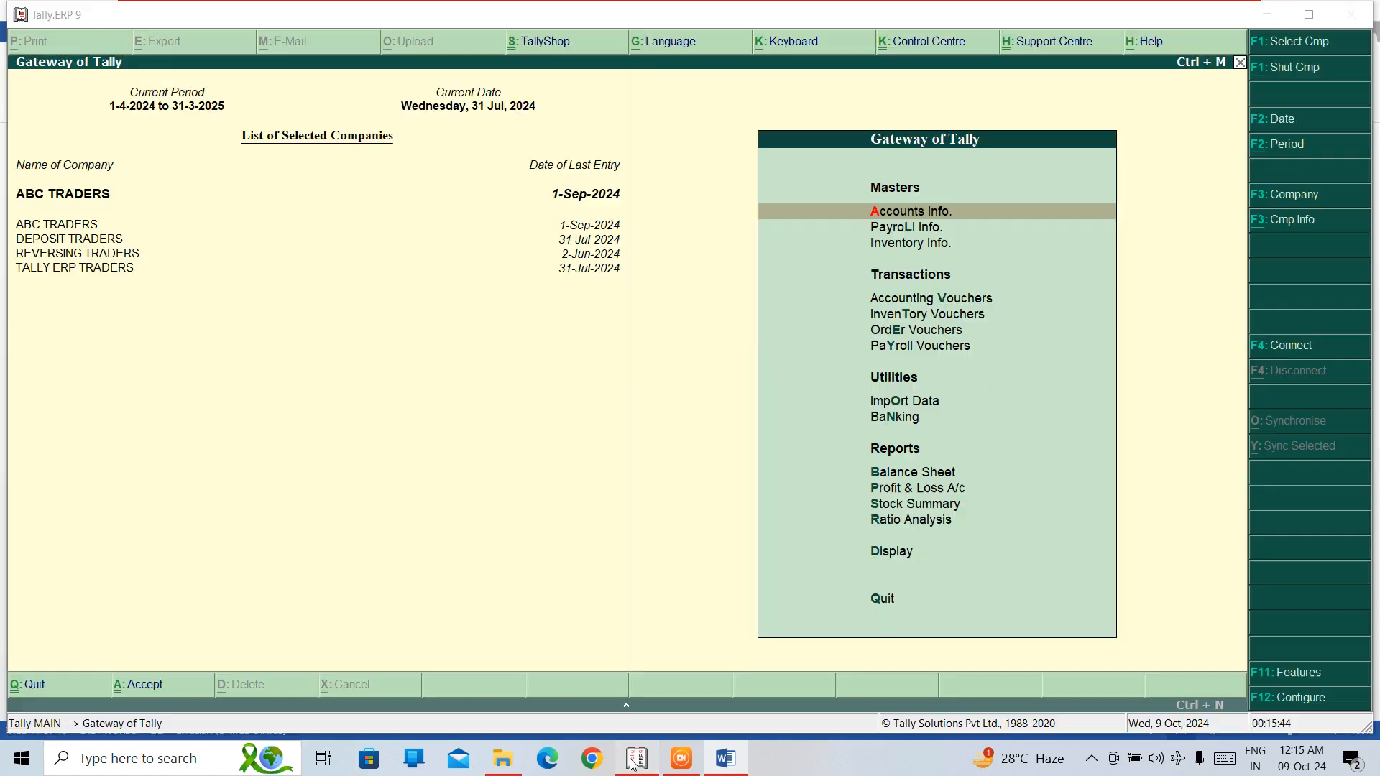
# Switch to Tally.ERP 9 at the Gateway of Tally.
pyautogui.click(637, 758)
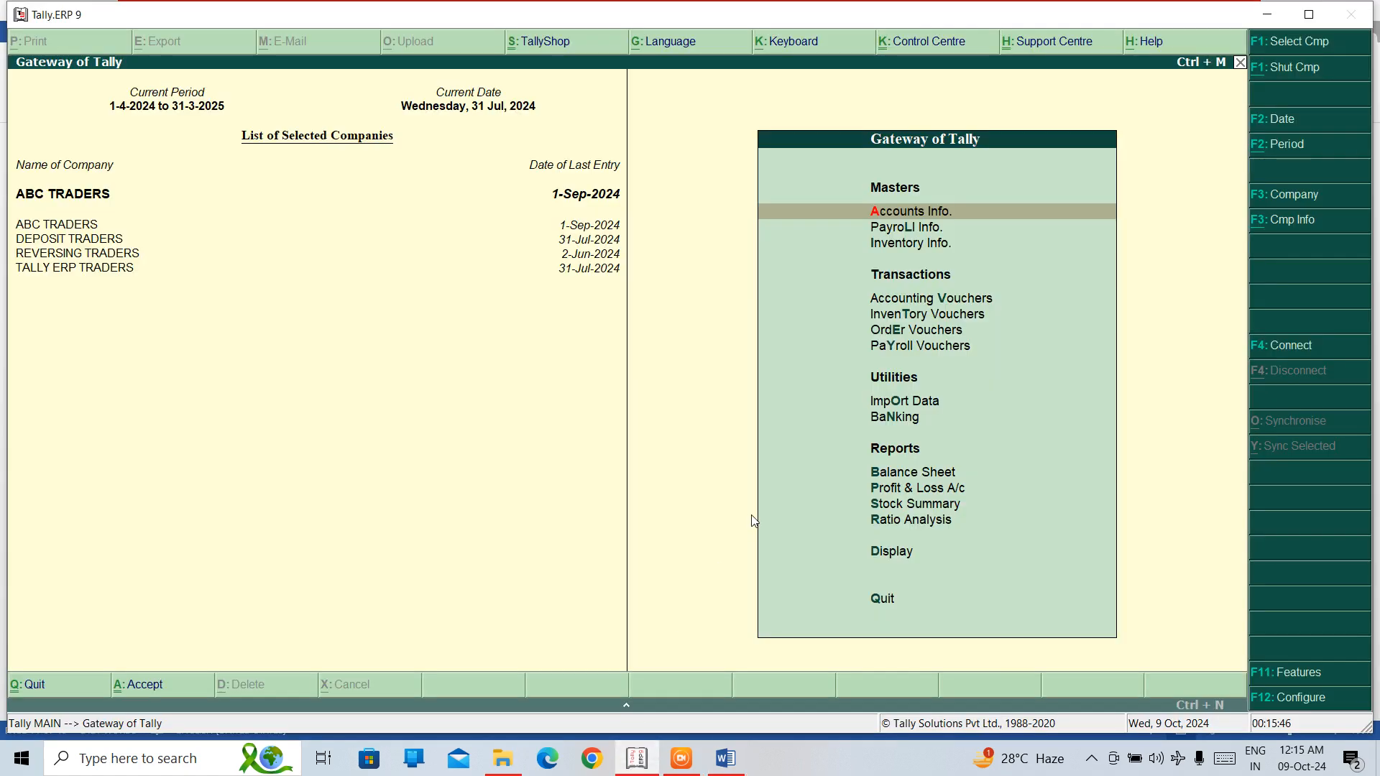